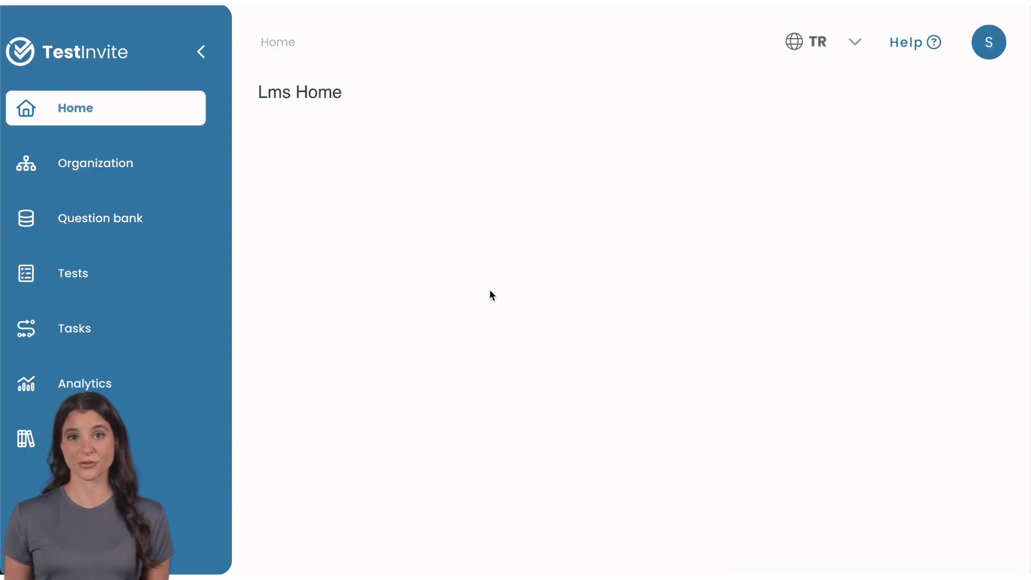
Start a new test named 'Reading comprehension exam'
{"action": "left_click", "coordinate": [180, 280]}
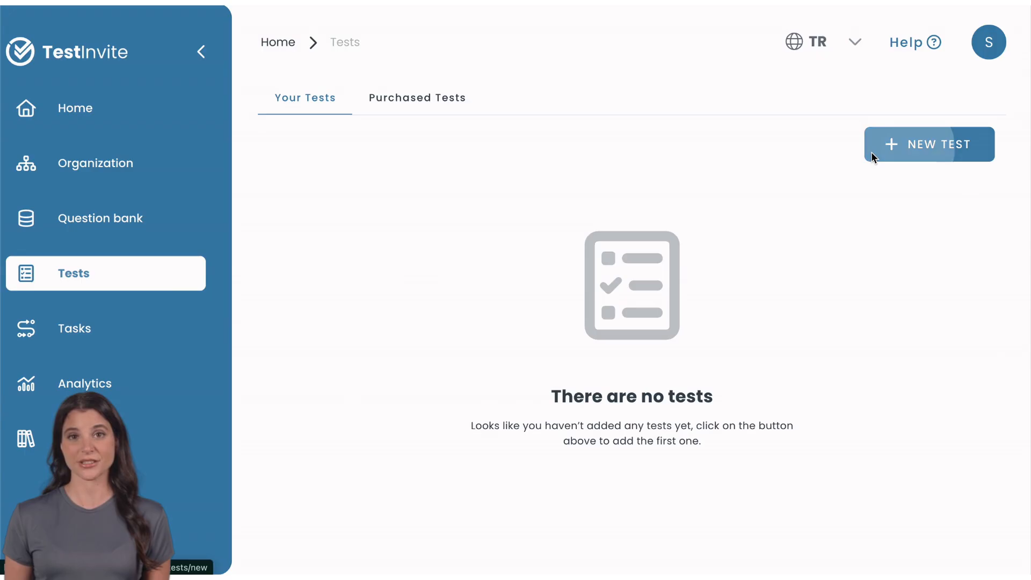
{"action": "left_click", "coordinate": [872, 156]}
{"action": "left_click", "coordinate": [780, 193]}
{"action": "type", "text": "R"}
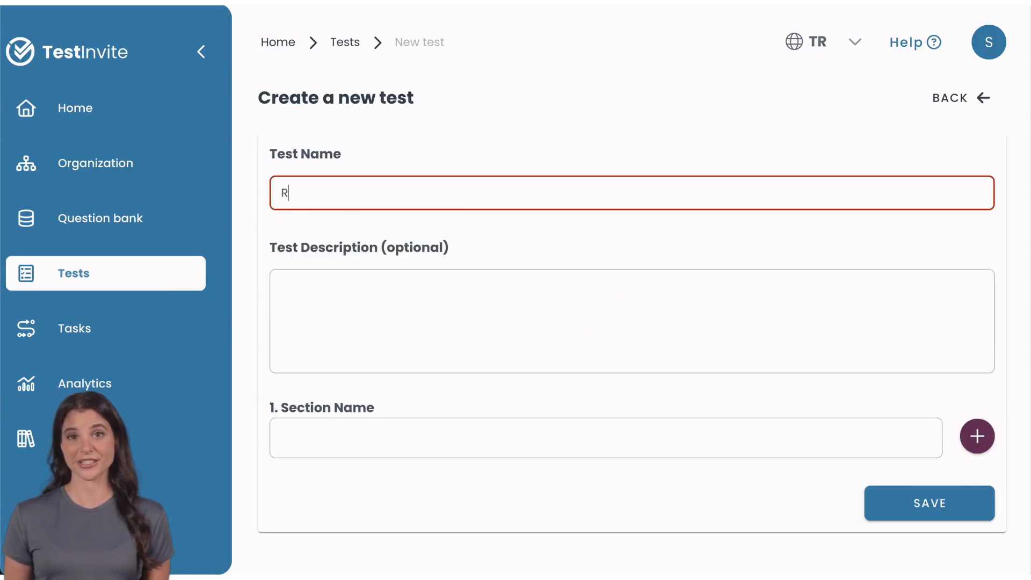
{"action": "type", "text": "eading compre"}
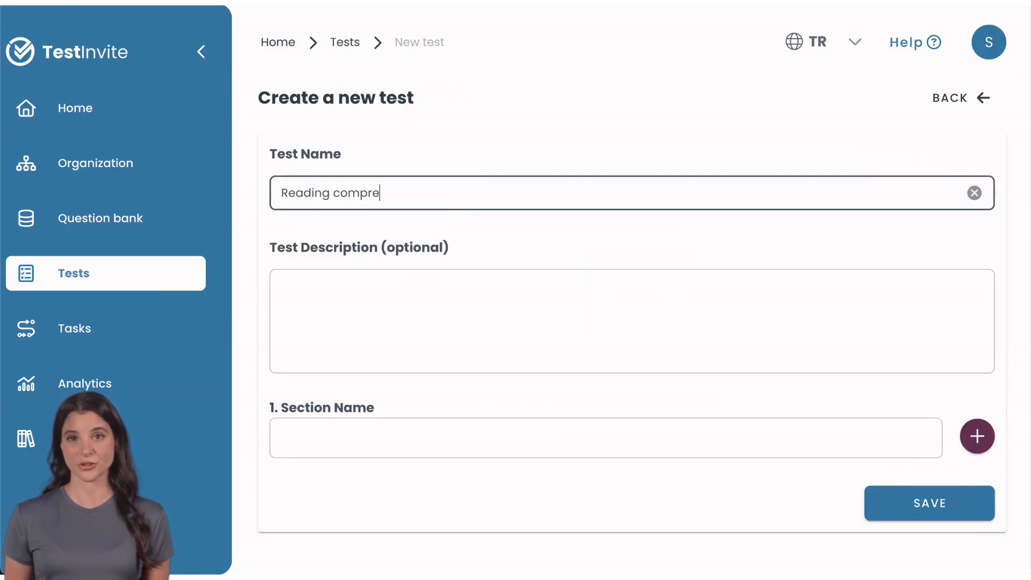
{"action": "type", "text": "hension exam"}
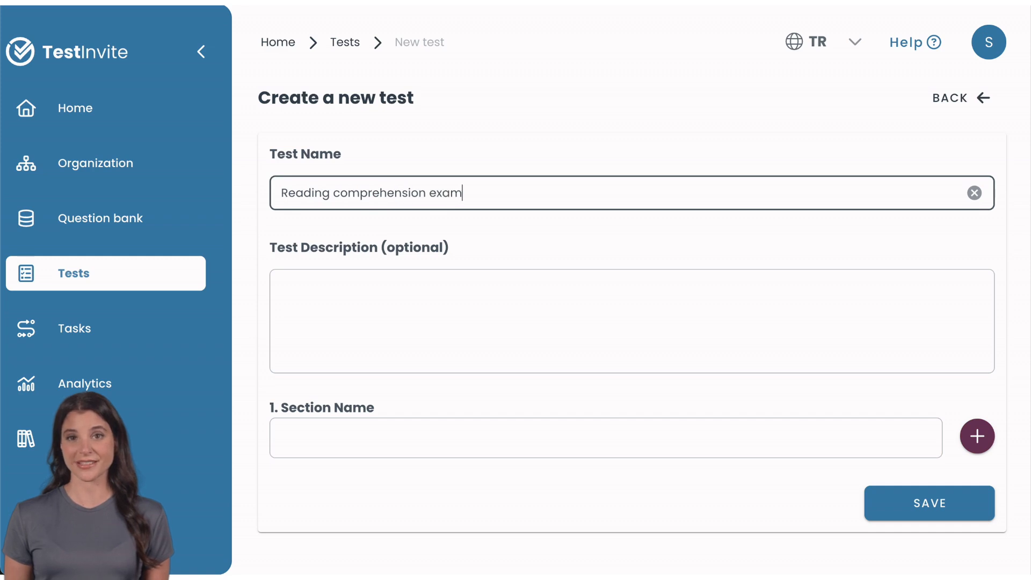
Give the test sections 'Single passage' and 'Comparative', then save it
{"action": "left_click", "coordinate": [723, 279]}
{"action": "left_click", "coordinate": [617, 444]}
{"action": "type", "text": "Single passage"}
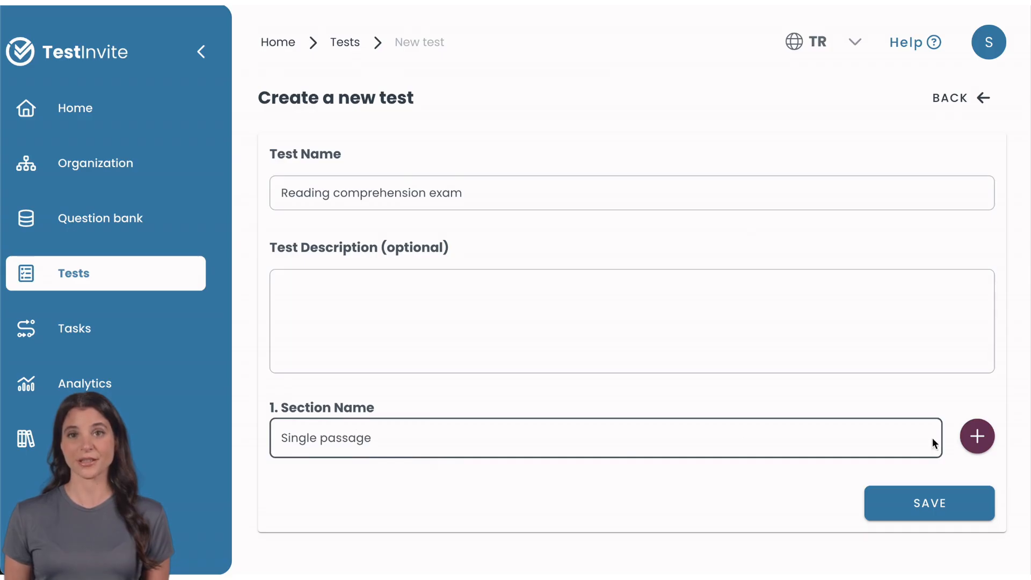
{"action": "left_click", "coordinate": [976, 436]}
{"action": "left_click", "coordinate": [759, 517]}
{"action": "type", "text": "Comparative"}
{"action": "scroll", "coordinate": [626, 322], "scroll_direction": "down", "scroll_amount": 1}
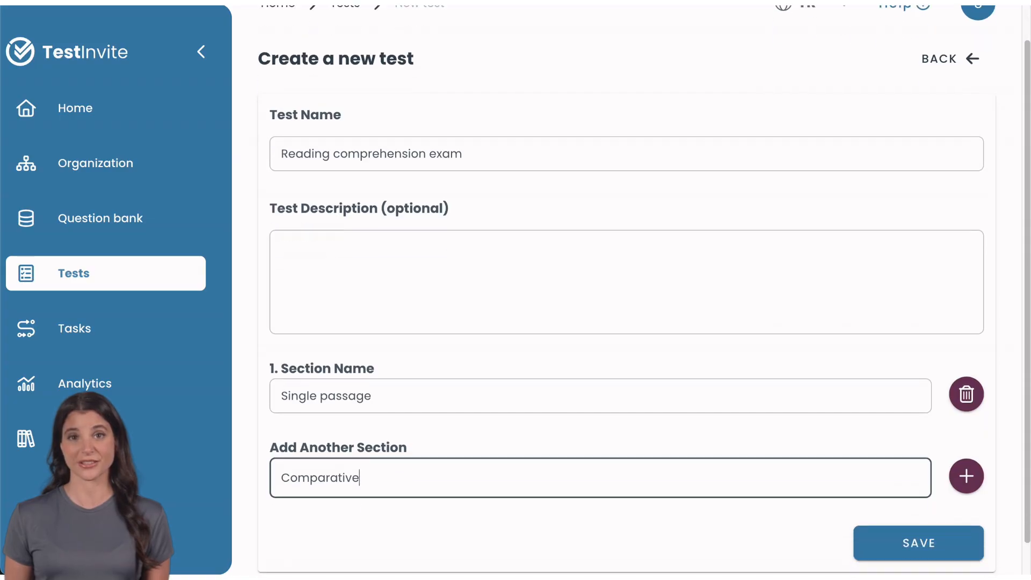
{"action": "left_click", "coordinate": [915, 544]}
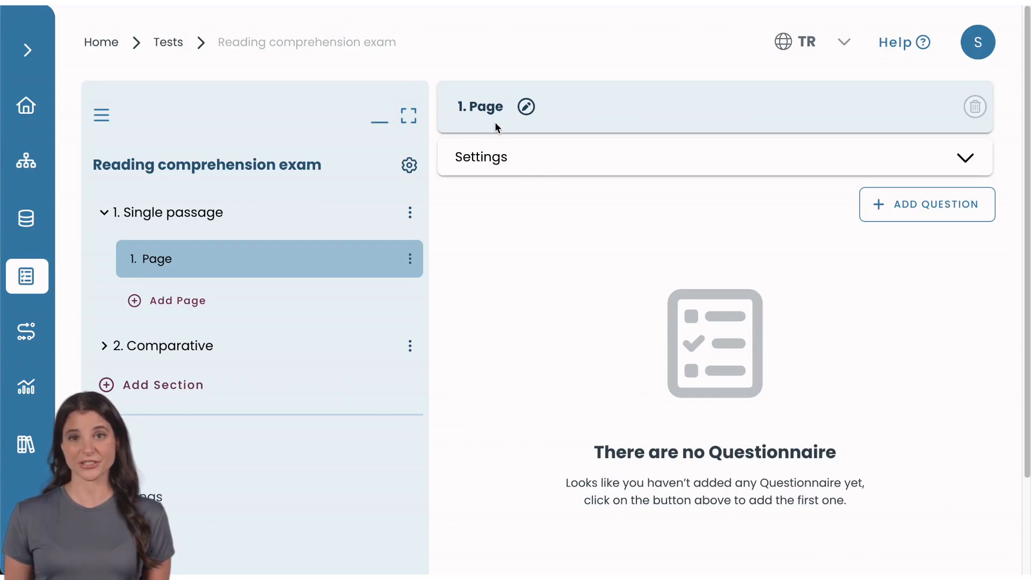
Retitle the Single passage section's first page as 'Informative'
{"action": "left_click", "coordinate": [525, 107]}
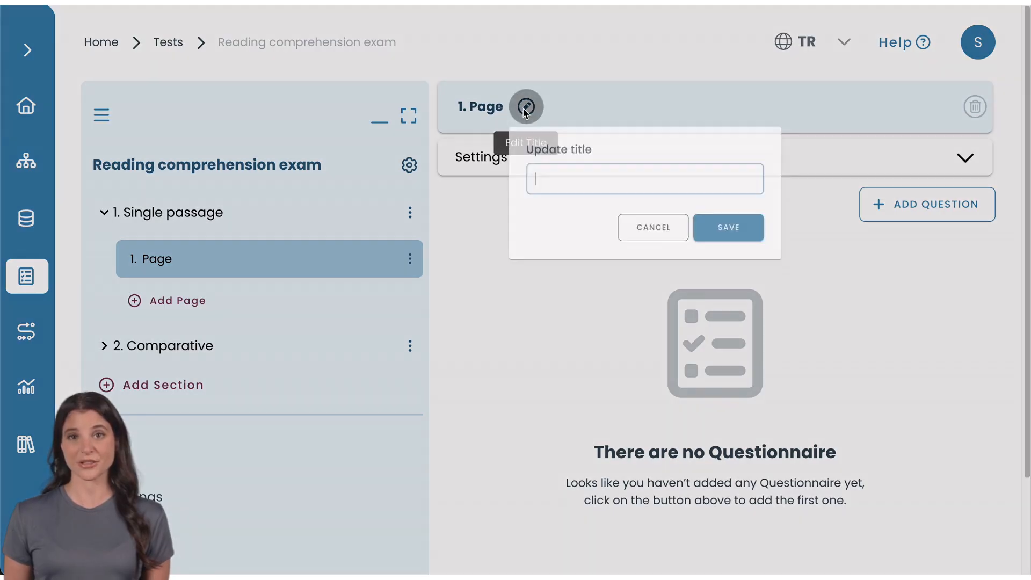
{"action": "type", "text": "Informative"}
{"action": "left_click", "coordinate": [763, 258]}
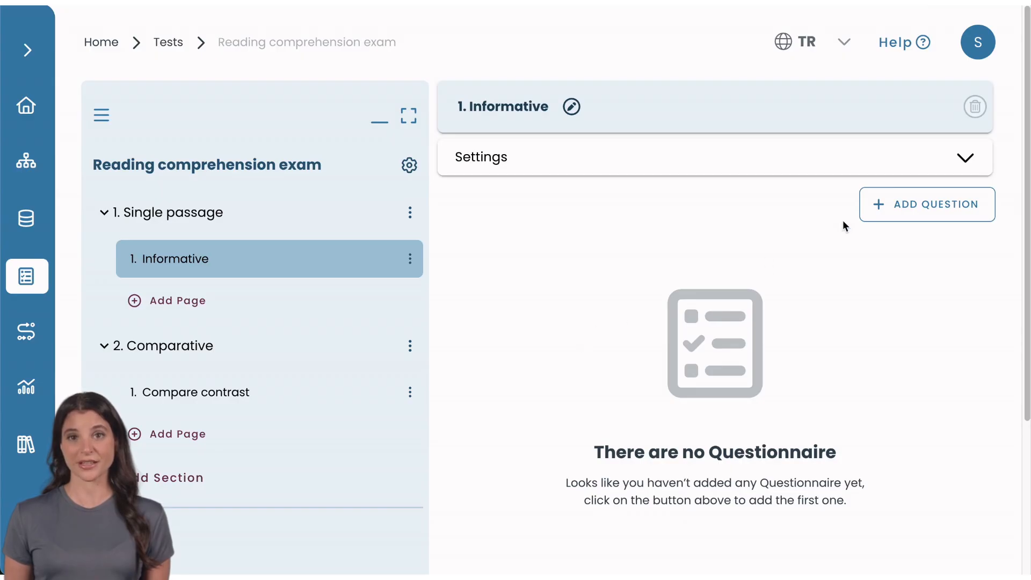
{"action": "left_click", "coordinate": [874, 207]}
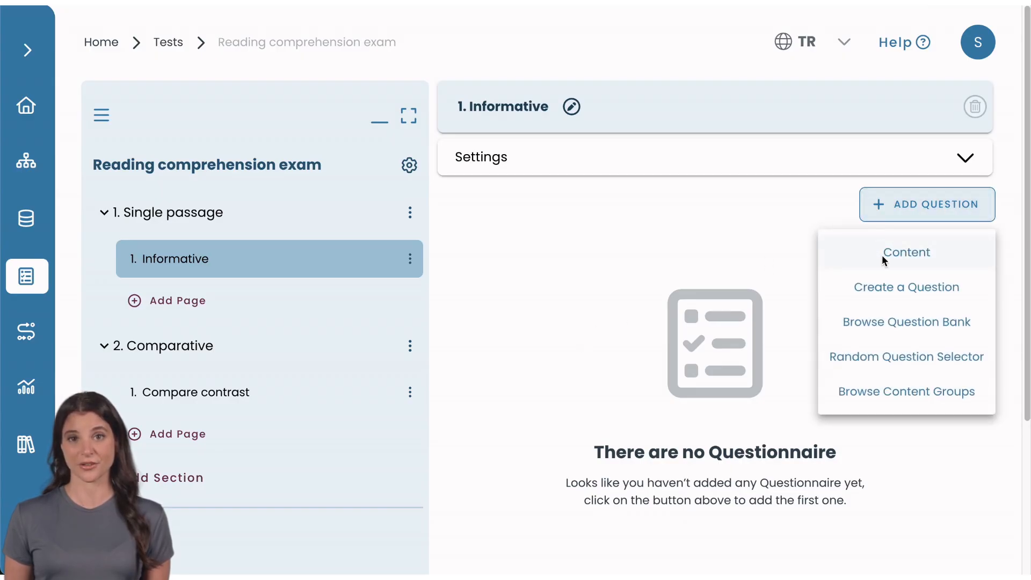
Create a new Multiple Choice question on the Informative page and begin filling its question and choice fields
{"action": "left_click", "coordinate": [888, 289]}
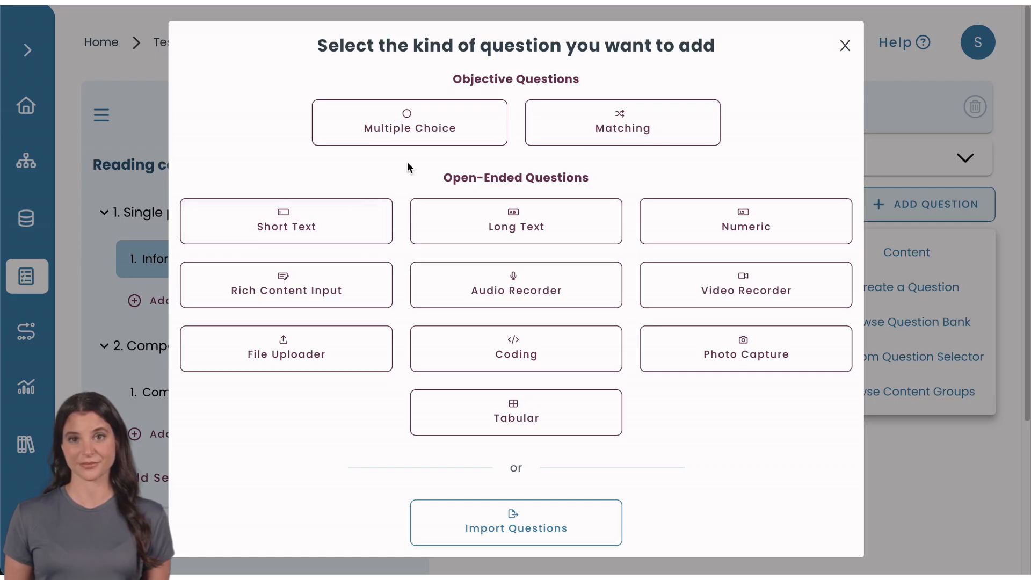
{"action": "left_click", "coordinate": [443, 108]}
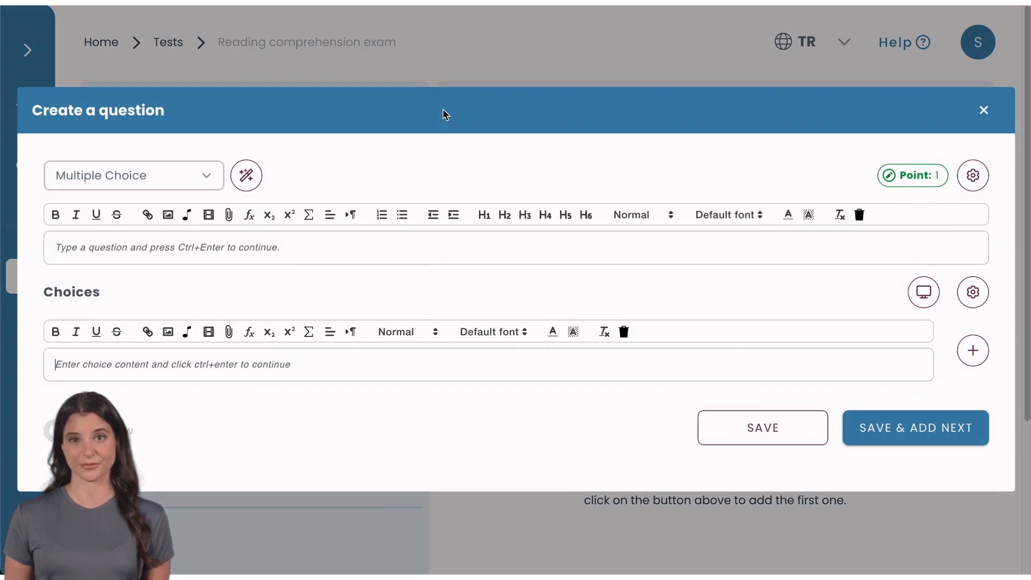
{"action": "left_click", "coordinate": [406, 254]}
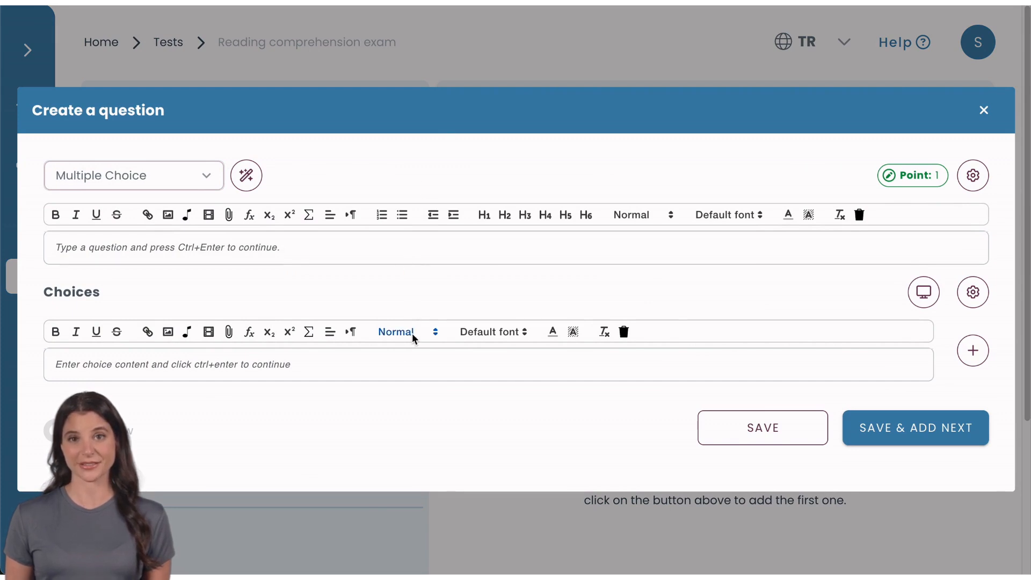
{"action": "left_click", "coordinate": [354, 371]}
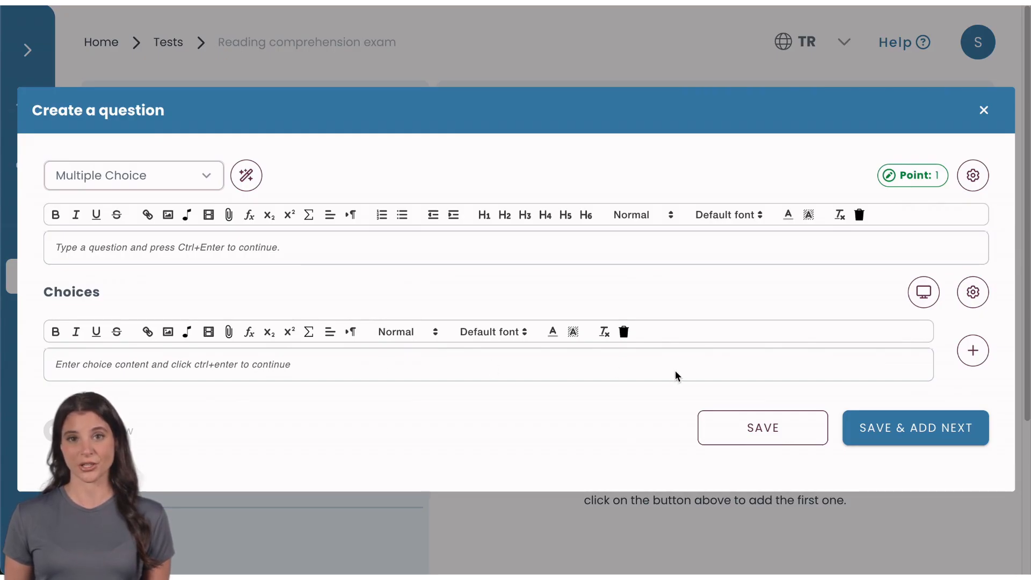
{"action": "left_click", "coordinate": [975, 350]}
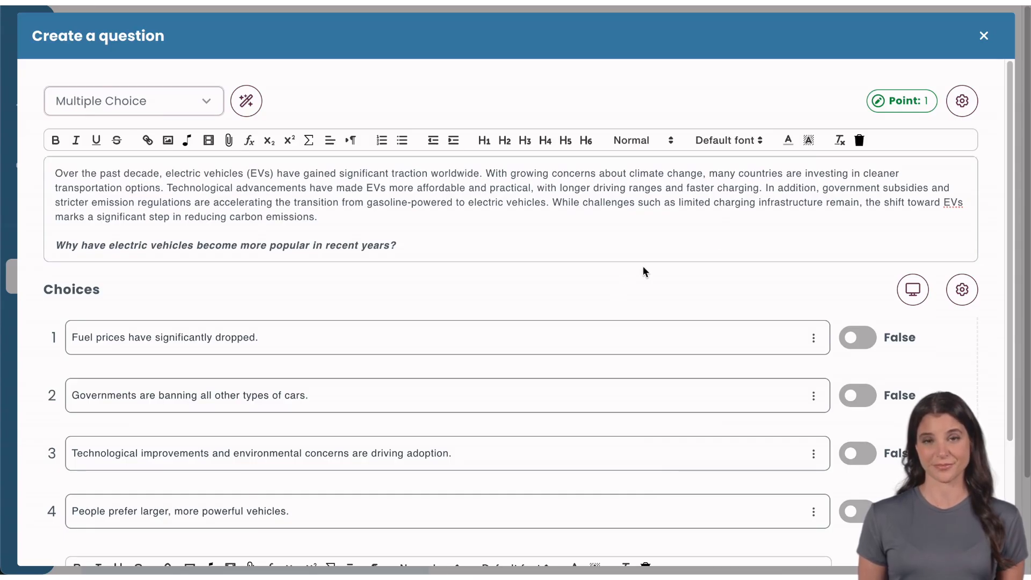
Save the question with a vertical Q&A layout and turn on the preview to check it
{"action": "left_click", "coordinate": [961, 105]}
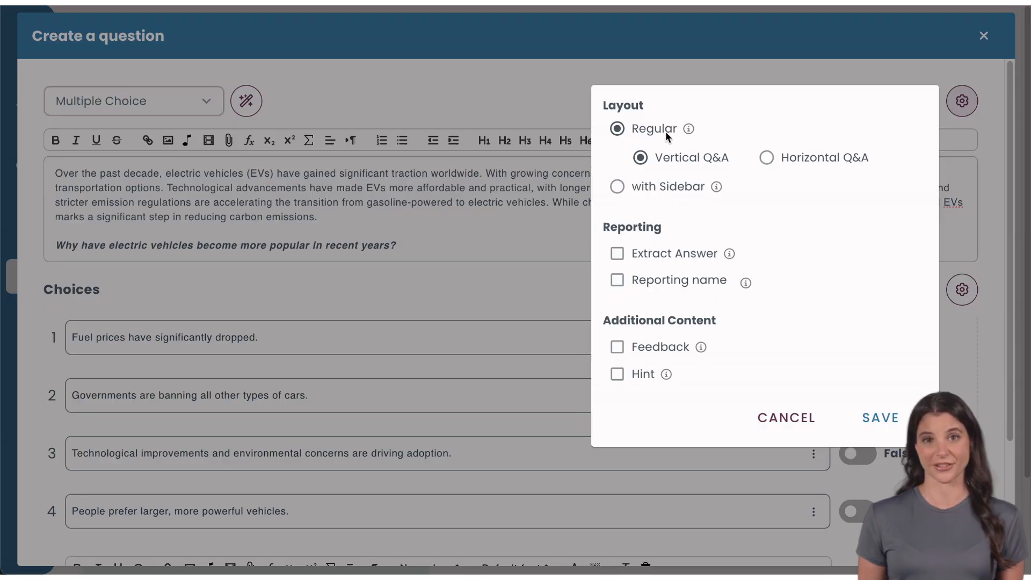
{"action": "left_click", "coordinate": [646, 159]}
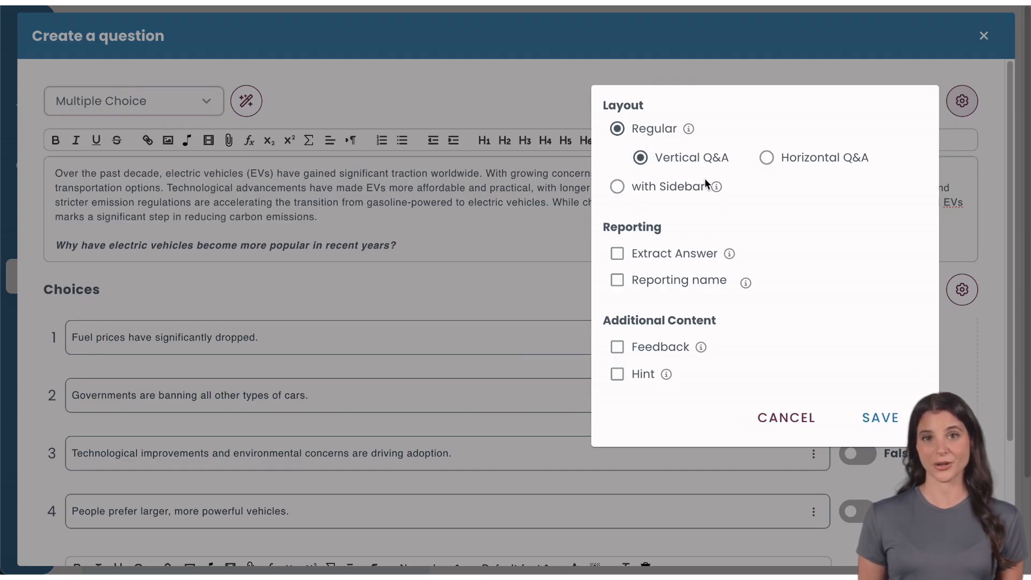
{"action": "left_click", "coordinate": [870, 418]}
{"action": "scroll", "coordinate": [548, 478], "scroll_direction": "down", "scroll_amount": 3}
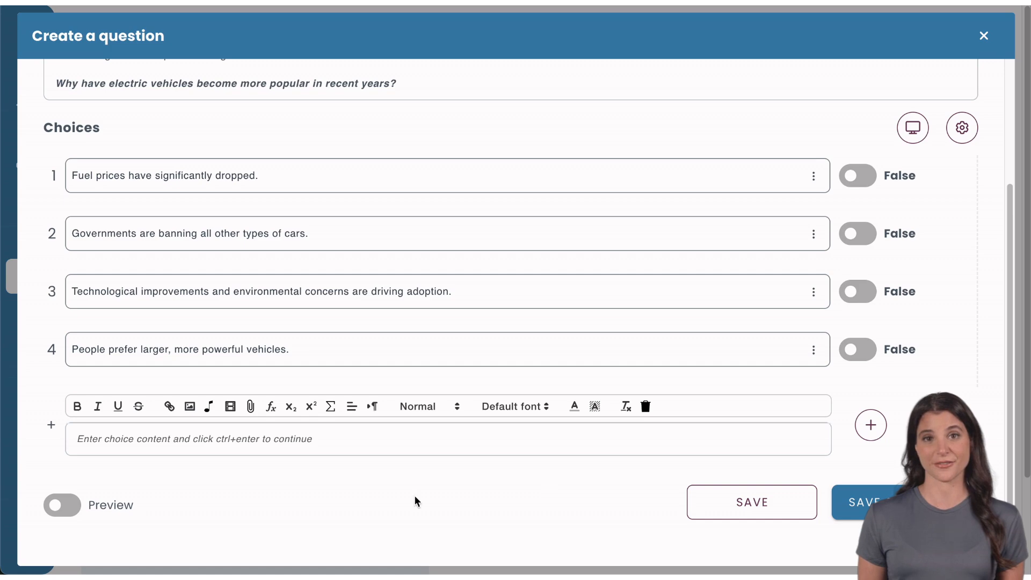
{"action": "left_click", "coordinate": [75, 506]}
{"action": "scroll", "coordinate": [76, 509], "scroll_direction": "down", "scroll_amount": 5}
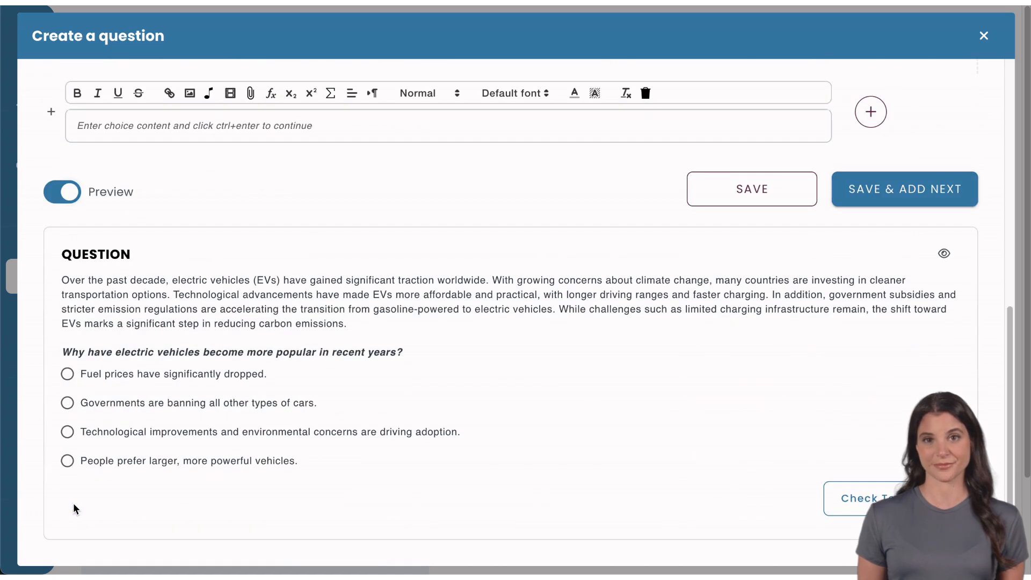
{"action": "scroll", "coordinate": [76, 509], "scroll_direction": "up", "scroll_amount": 10}
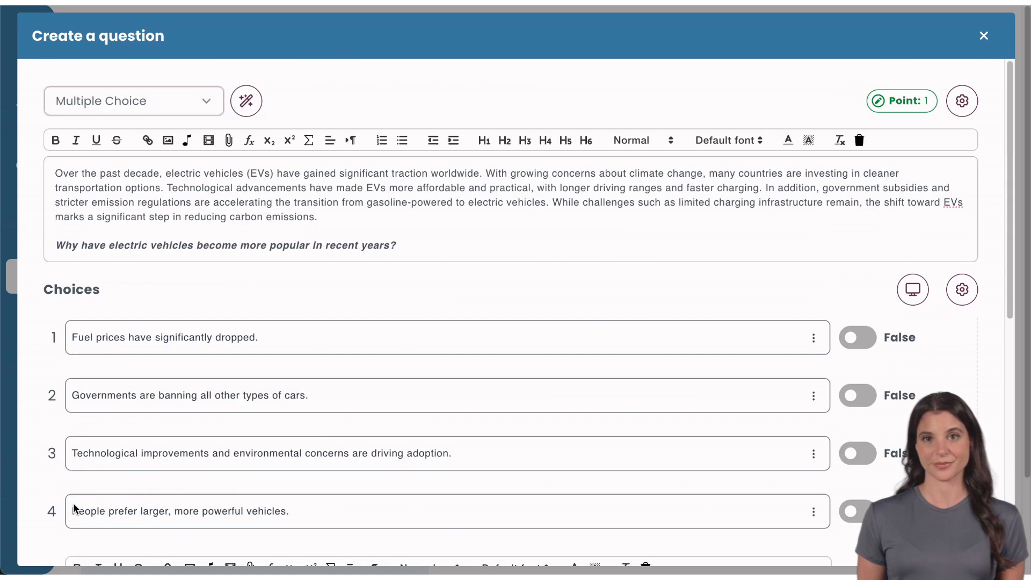
Switch the question to a Horizontal Q&A layout and mark choice 3 as correct
{"action": "left_click", "coordinate": [955, 101]}
{"action": "left_click", "coordinate": [766, 157]}
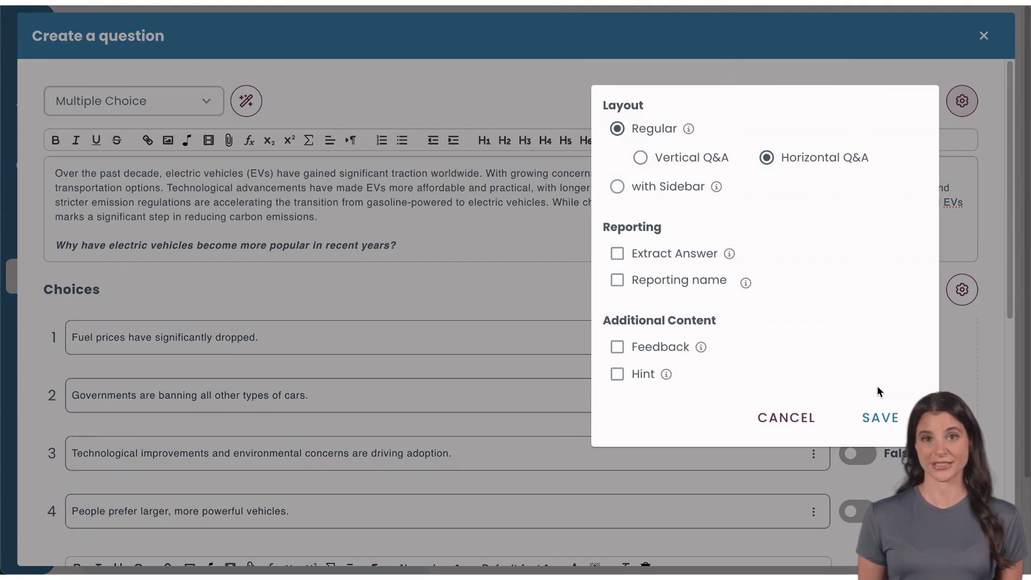
{"action": "left_click", "coordinate": [880, 417]}
{"action": "scroll", "coordinate": [585, 453], "scroll_direction": "down", "scroll_amount": 6}
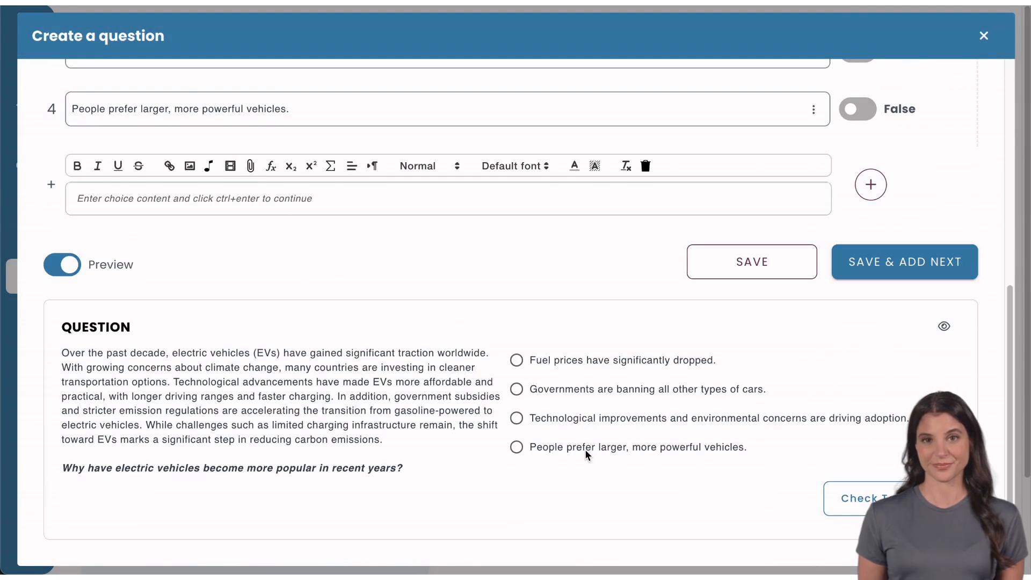
{"action": "scroll", "coordinate": [585, 450], "scroll_direction": "up", "scroll_amount": 6}
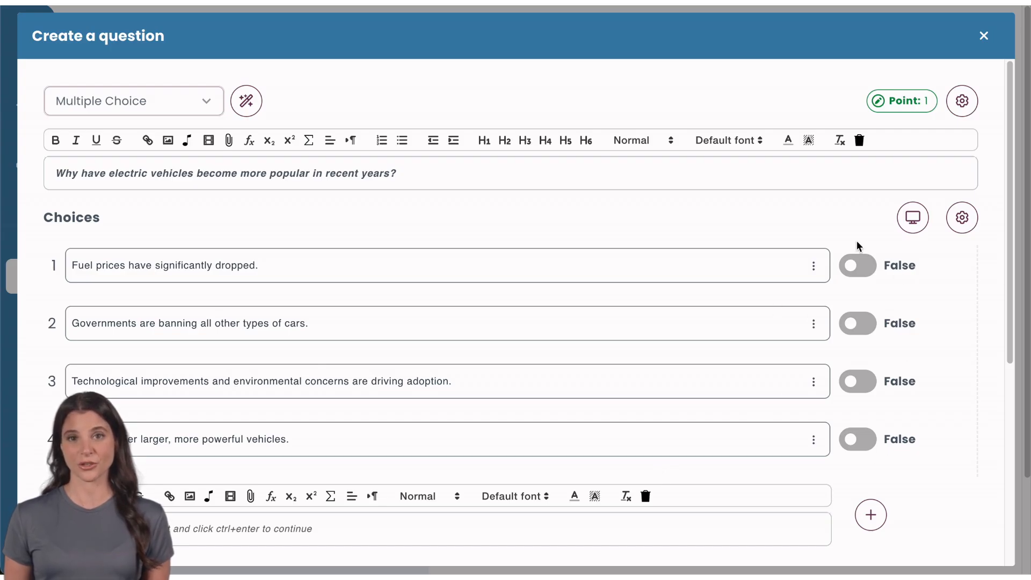
{"action": "left_click", "coordinate": [854, 383]}
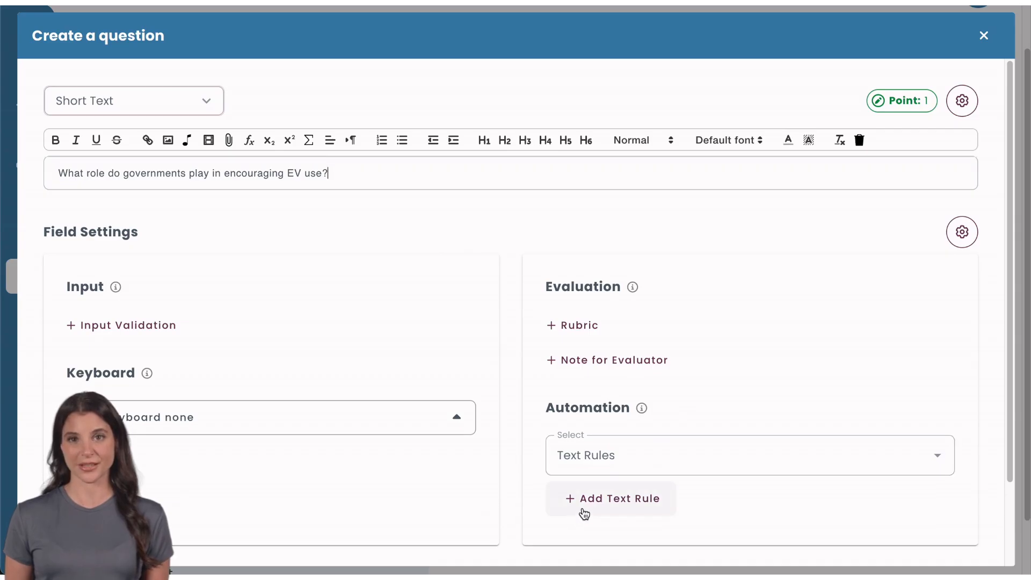
Try a Should Match text grading rule, discard it, and open the short-text question's rubric
{"action": "left_click", "coordinate": [584, 513]}
{"action": "left_click", "coordinate": [720, 280]}
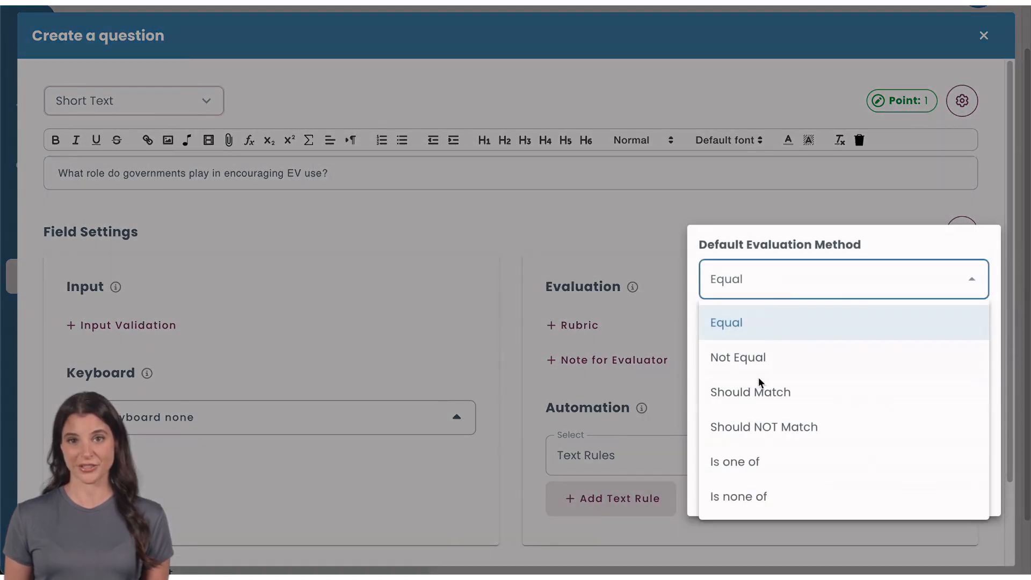
{"action": "left_click", "coordinate": [756, 401]}
{"action": "left_click", "coordinate": [868, 488]}
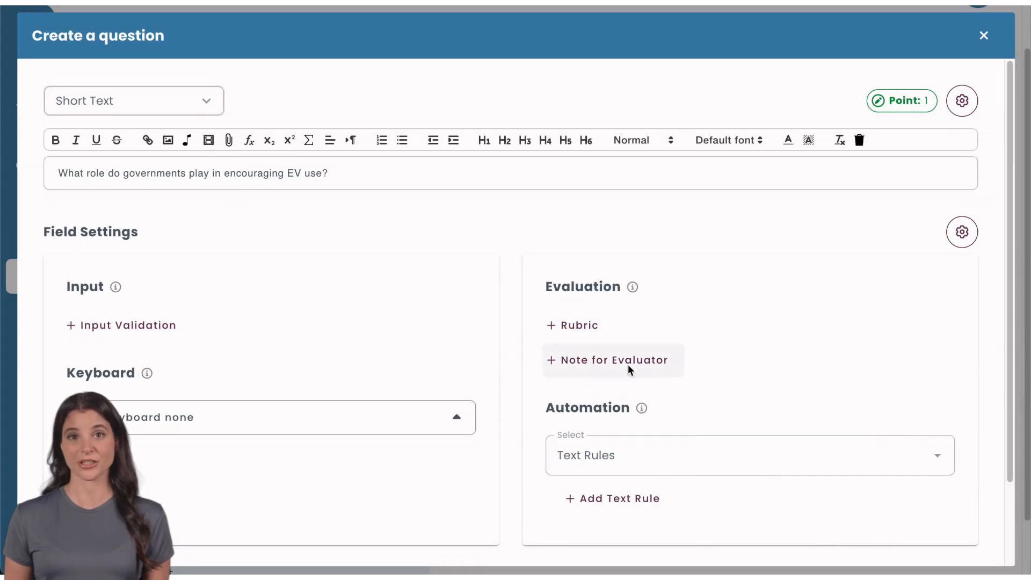
{"action": "left_click", "coordinate": [555, 331]}
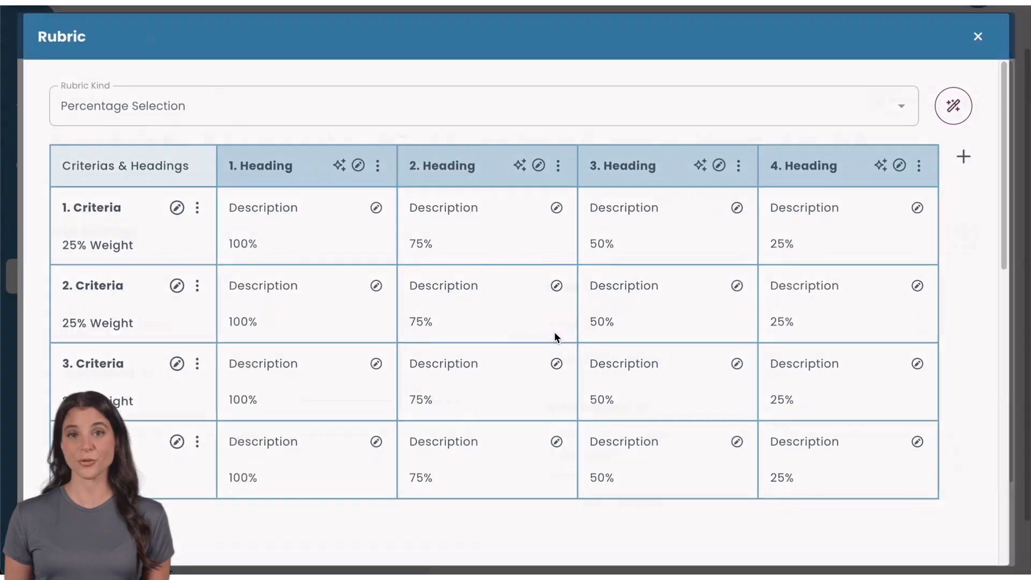
{"action": "left_click", "coordinate": [384, 115]}
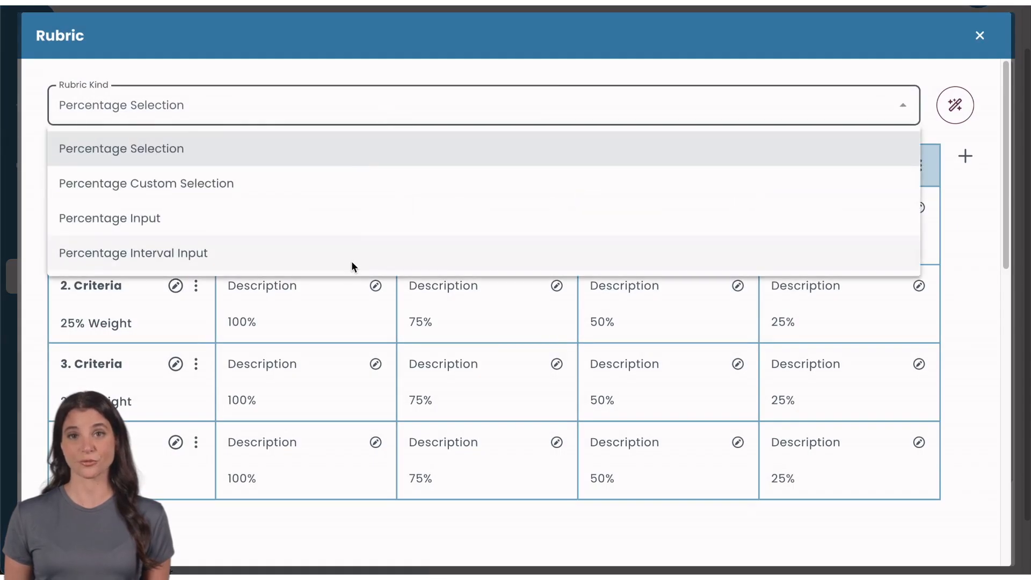
{"action": "left_click", "coordinate": [363, 103]}
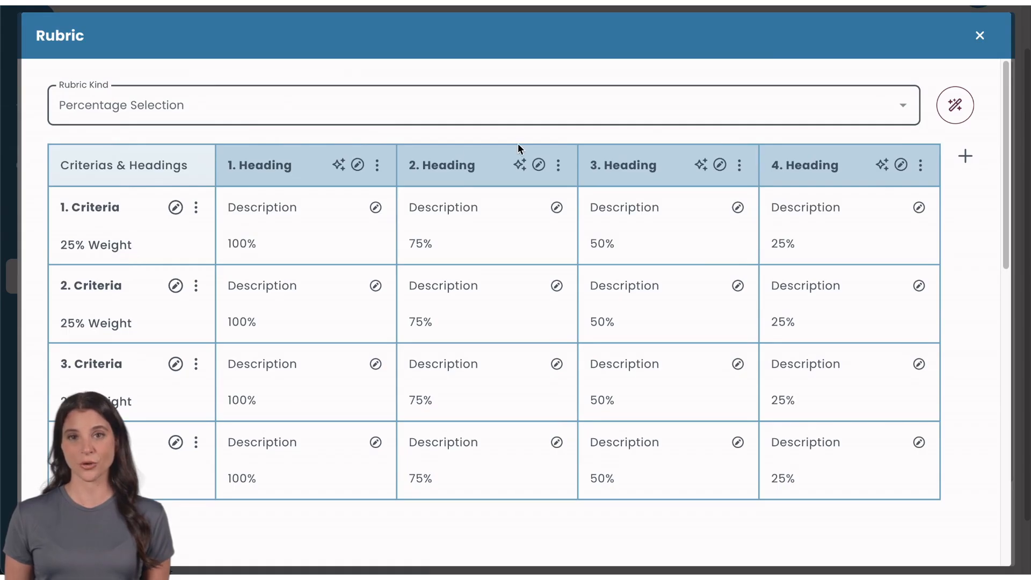
{"action": "left_click", "coordinate": [980, 36]}
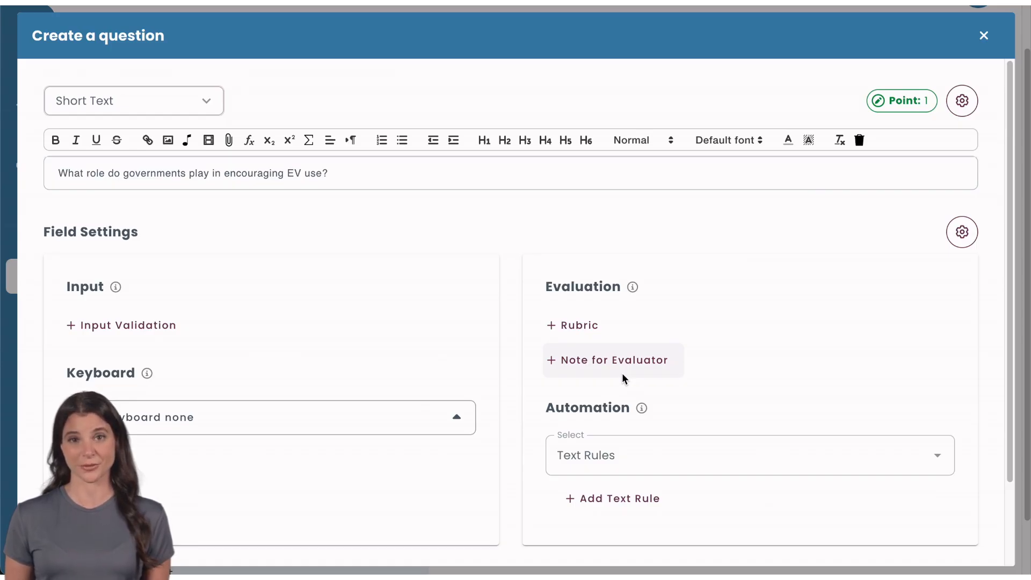
{"action": "left_click", "coordinate": [622, 375]}
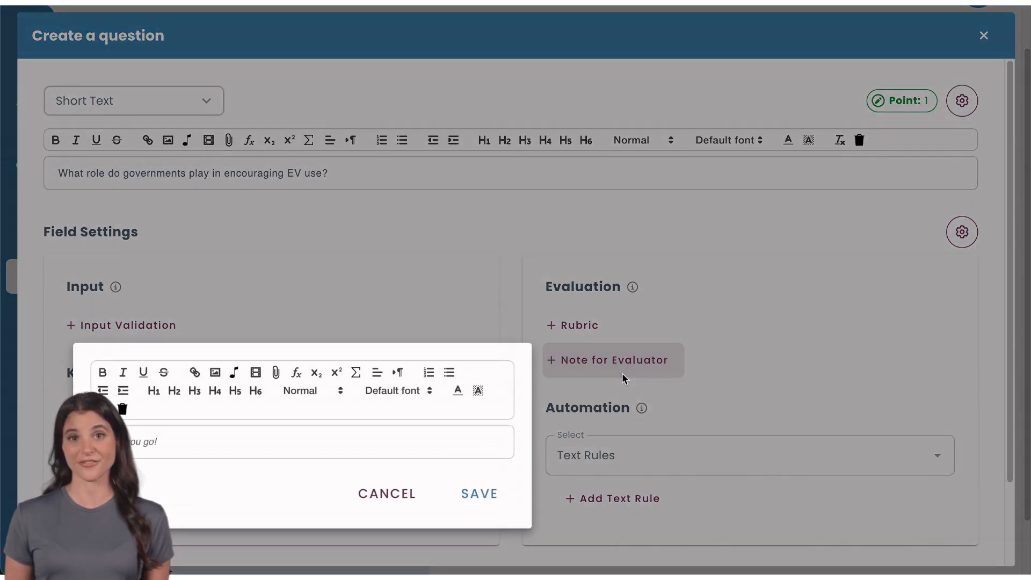
{"action": "left_click", "coordinate": [388, 499]}
{"action": "scroll", "coordinate": [394, 492], "scroll_direction": "down", "scroll_amount": 2}
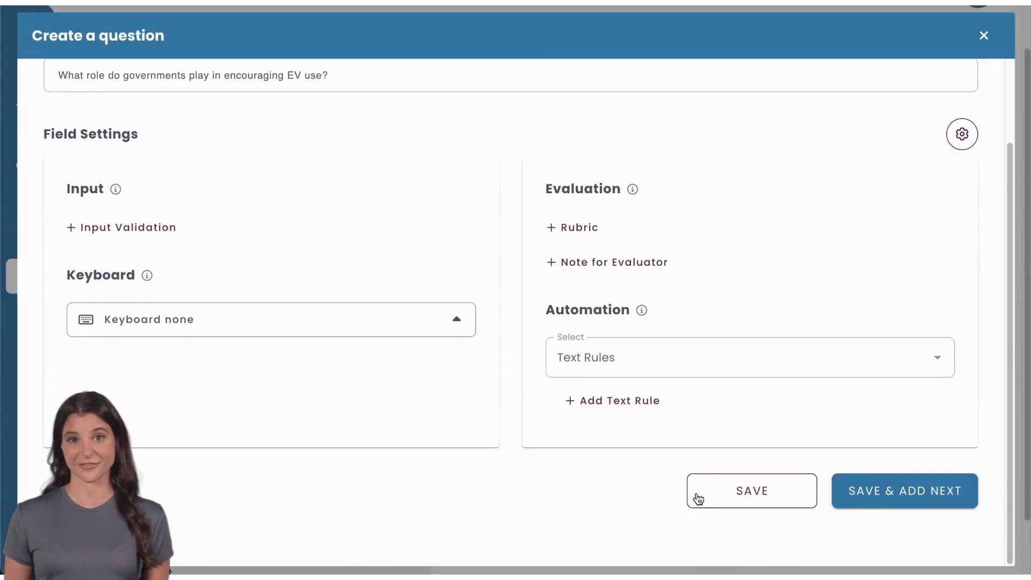
{"action": "left_click", "coordinate": [726, 492]}
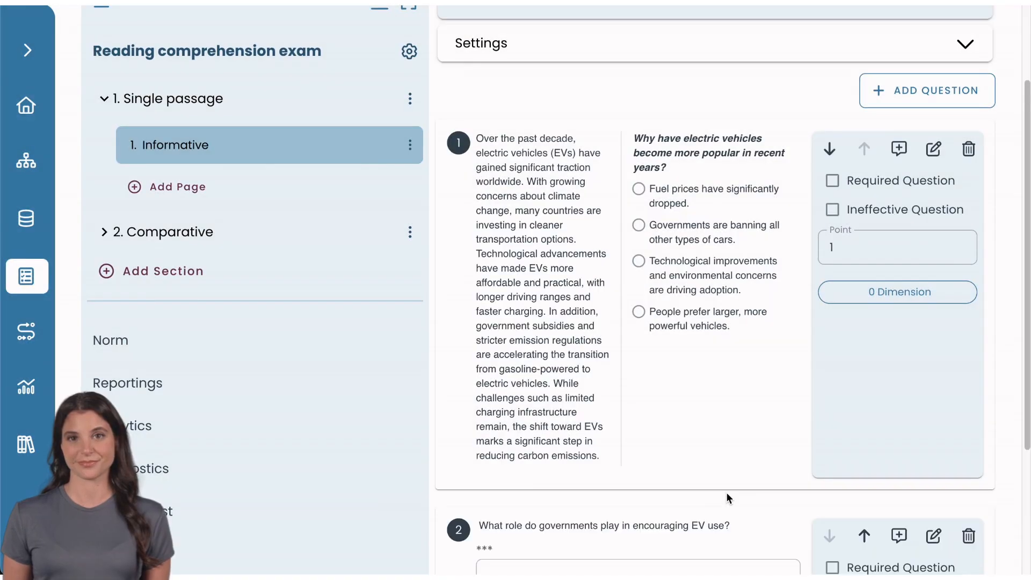
Scroll back up the Informative page to review its two saved questions
{"action": "scroll", "coordinate": [646, 480], "scroll_direction": "up", "scroll_amount": 2}
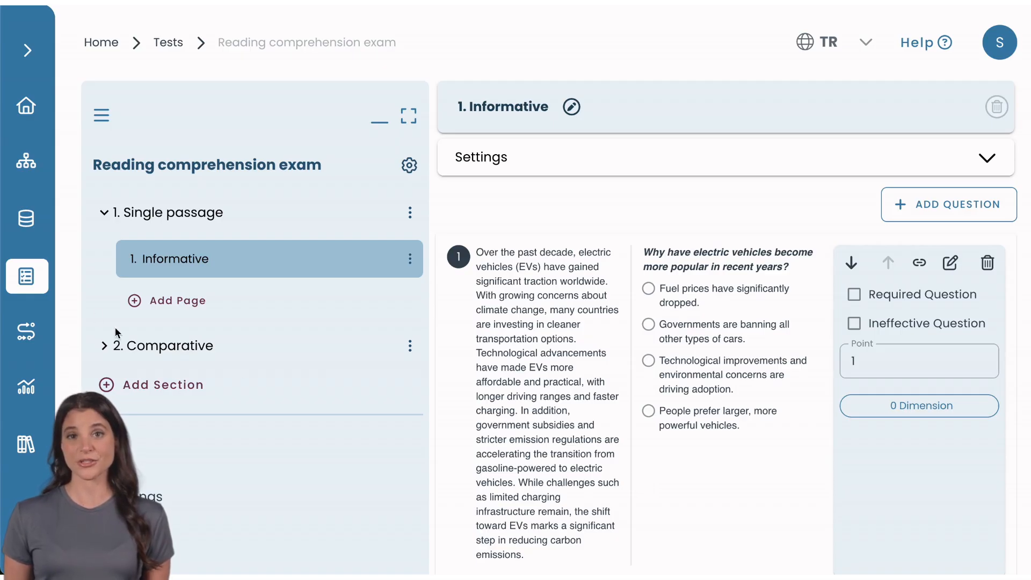
Go to the Question Bank's Composites list and start a new content group
{"action": "left_click", "coordinate": [30, 222]}
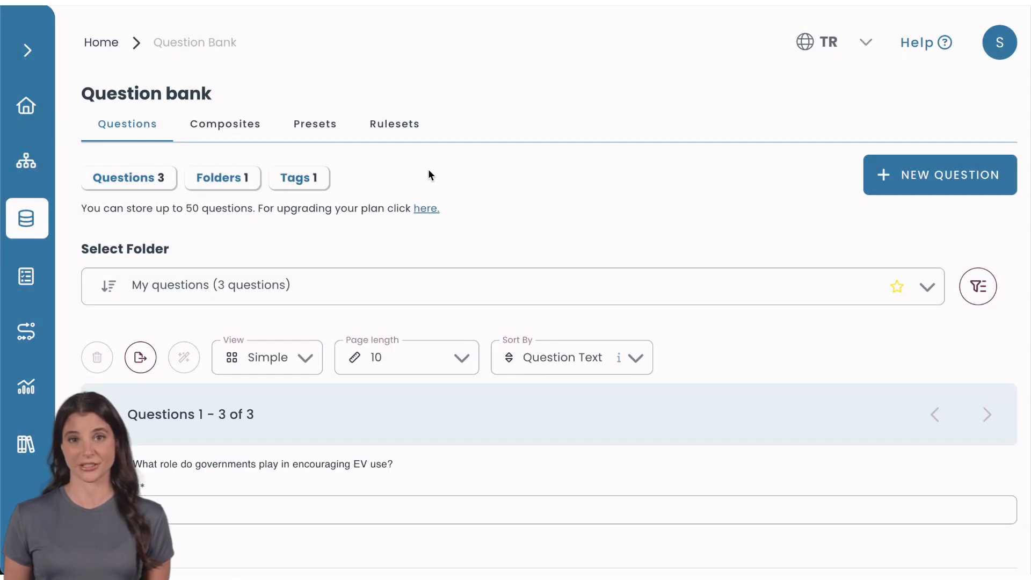
{"action": "left_click", "coordinate": [236, 127]}
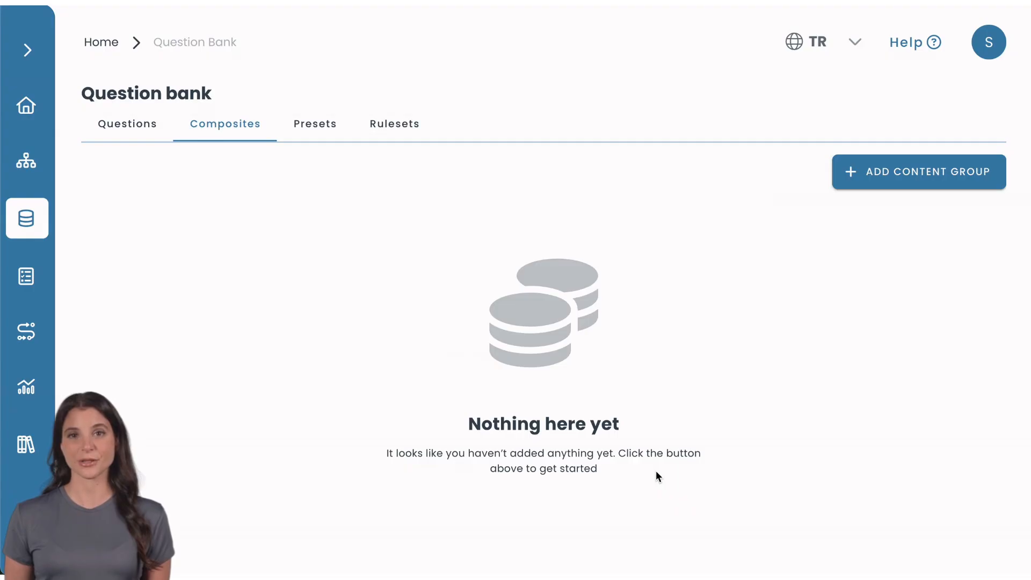
{"action": "left_click", "coordinate": [882, 177]}
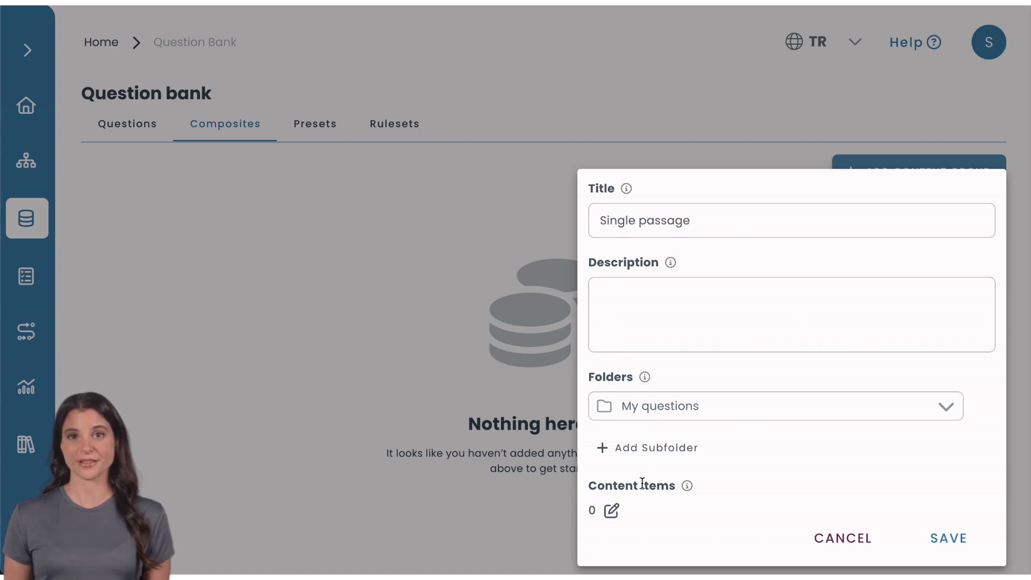
Keep the group's single-column layout and add the pasted electric-vehicle passage as a content item
{"action": "left_click", "coordinate": [611, 514]}
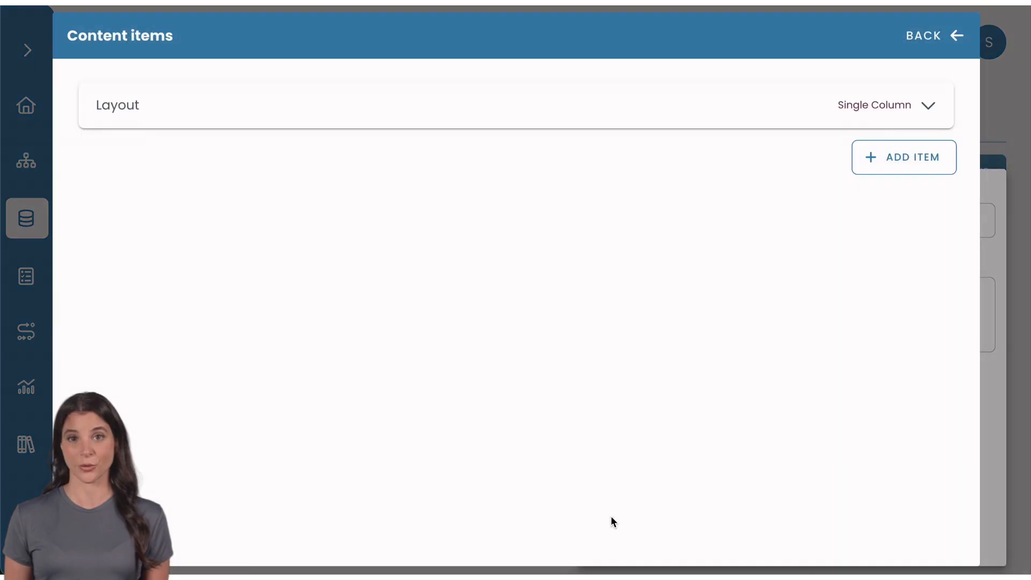
{"action": "left_click", "coordinate": [648, 128]}
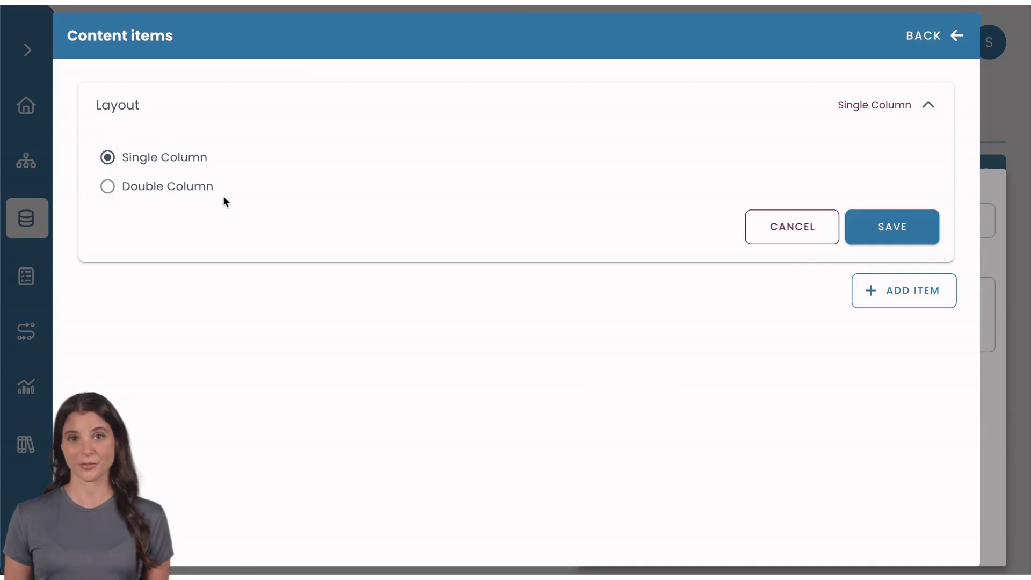
{"action": "left_click", "coordinate": [875, 121]}
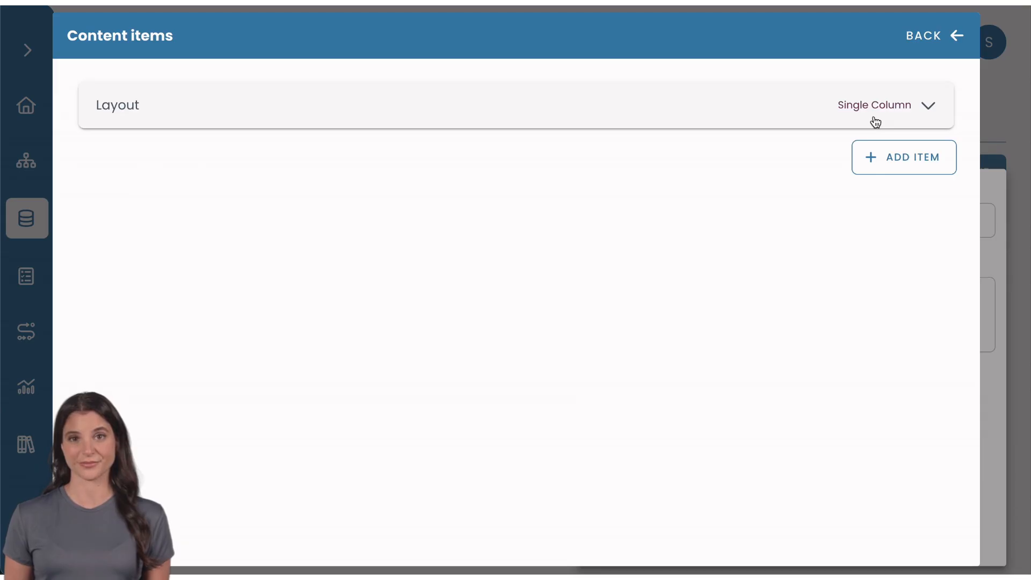
{"action": "left_click", "coordinate": [888, 156]}
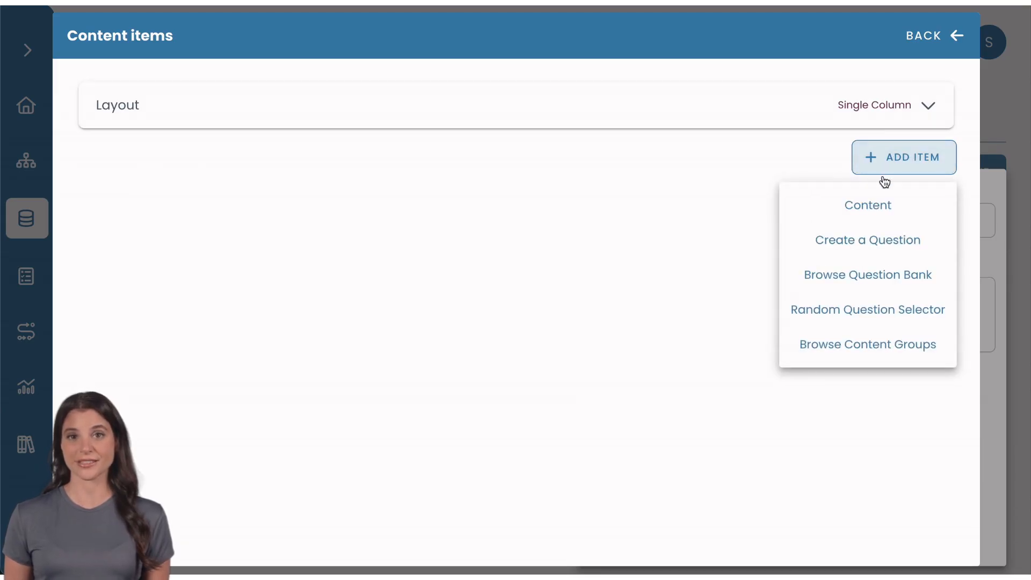
{"action": "left_click", "coordinate": [880, 207]}
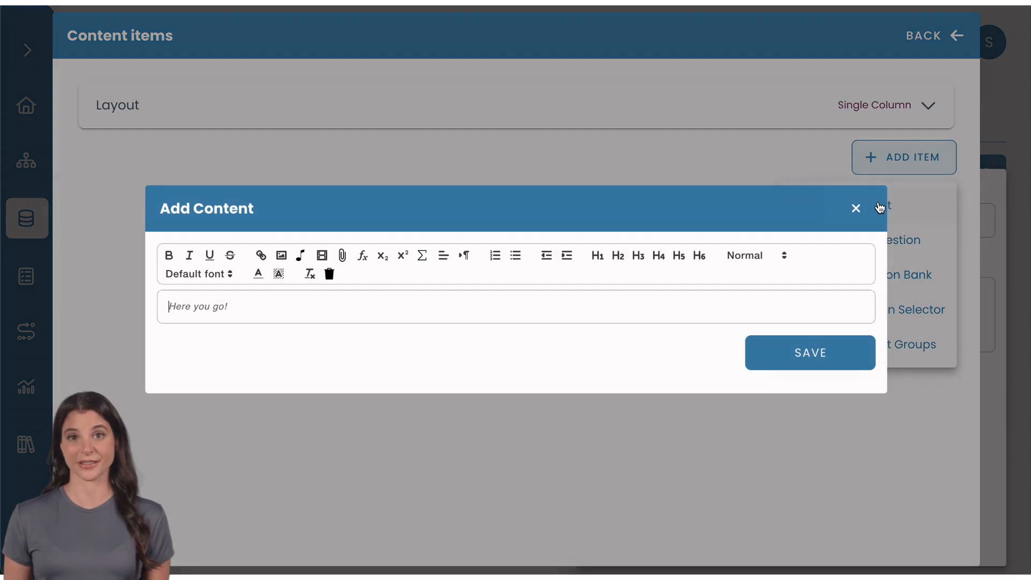
{"action": "left_click", "coordinate": [765, 299]}
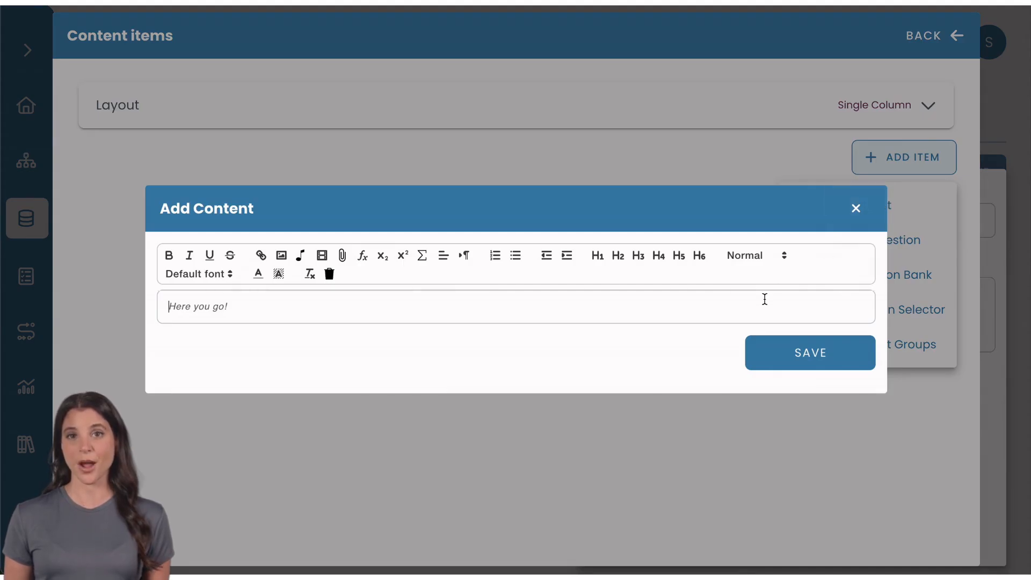
{"action": "type", "text": "Over the past decade, electric vehicles (EVs) have gained significant traction worldwide. With growing concerns about climate change, many countries are investing in cleaner transportation options. Technological advancements have made EVs more affordable and practical, with longer driving ranges and faster charging. In addition, government subsidies and stricter emission regulations are accelerating the transition from gasoline-powered to electric vehicles. While challenges such as limited charging infrastructure remain, the shift toward EVs marks a significant step in reducing carbon emissions."}
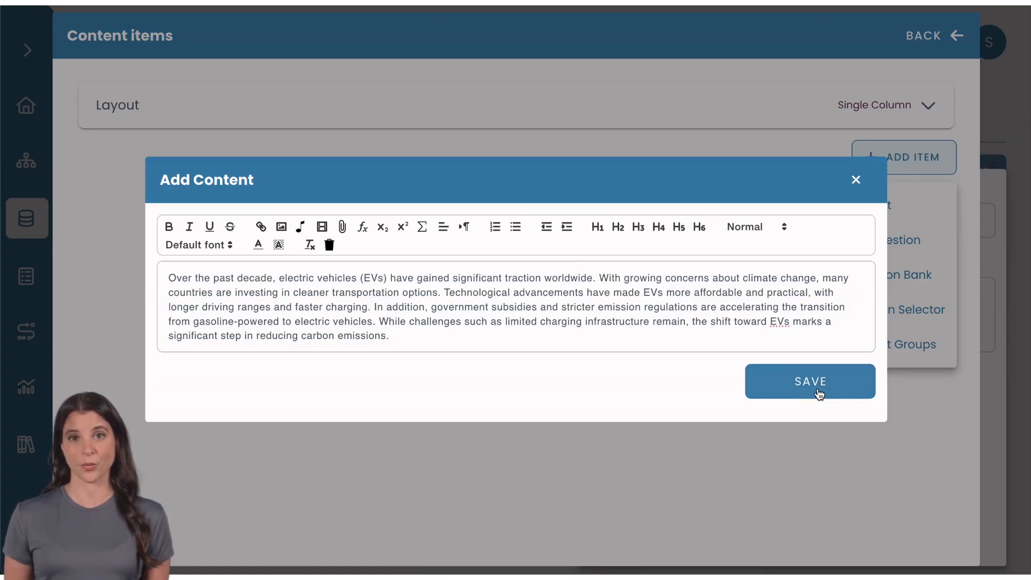
{"action": "left_click", "coordinate": [821, 393]}
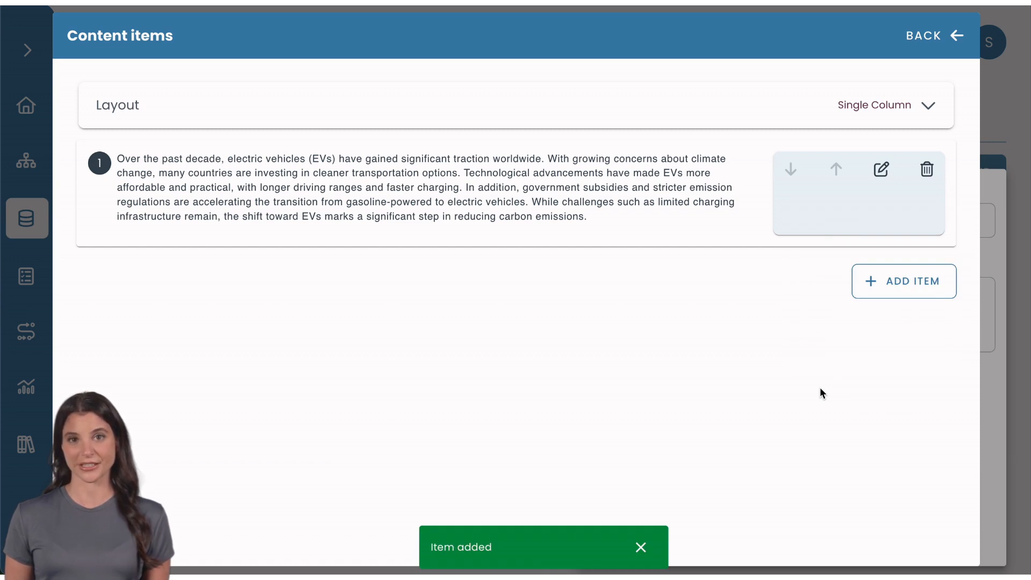
{"action": "left_click", "coordinate": [879, 287]}
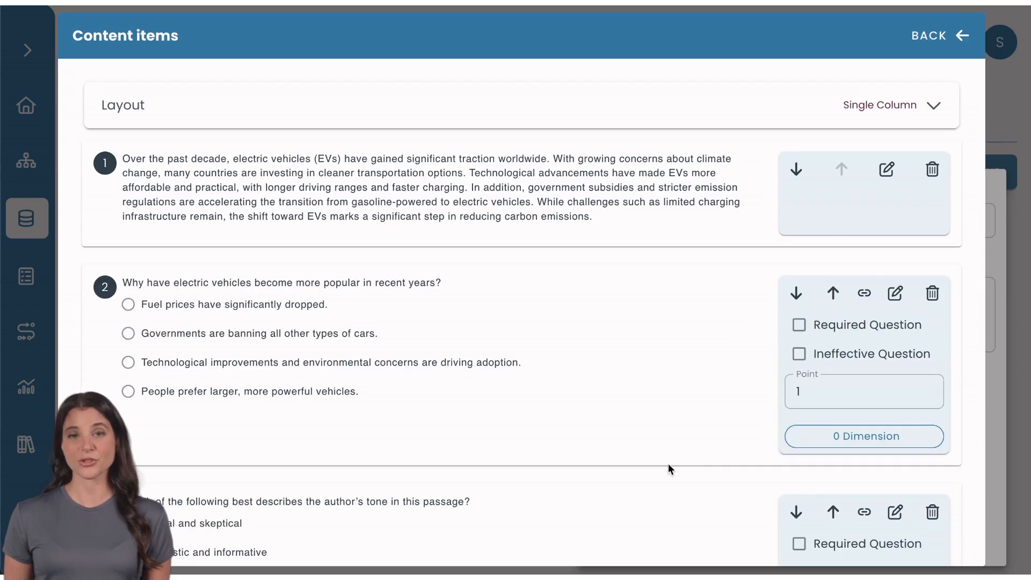
Save the Single passage content group and return to the Tests list
{"action": "scroll", "coordinate": [668, 463], "scroll_direction": "down", "scroll_amount": 8}
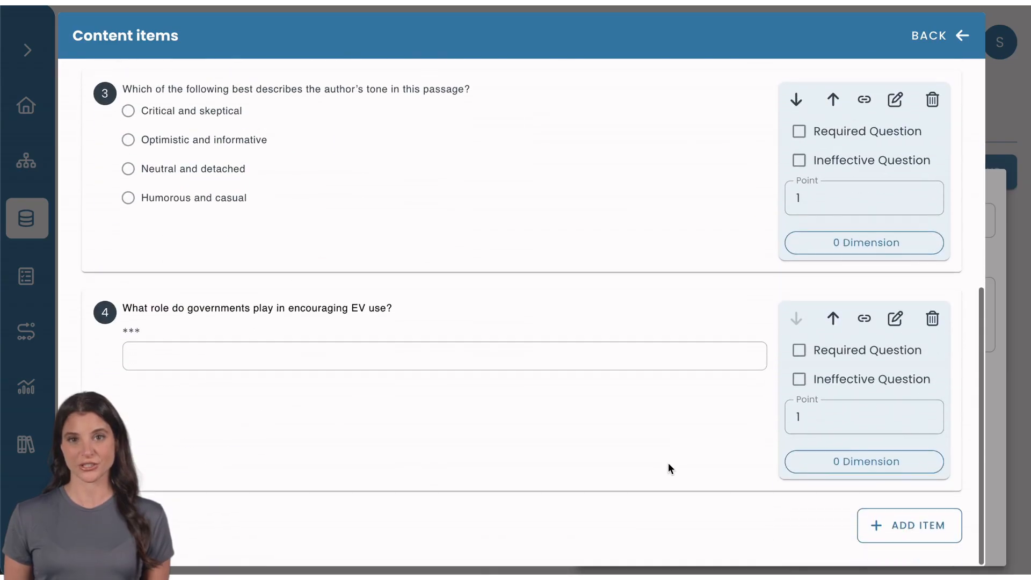
{"action": "scroll", "coordinate": [668, 467], "scroll_direction": "up", "scroll_amount": 8}
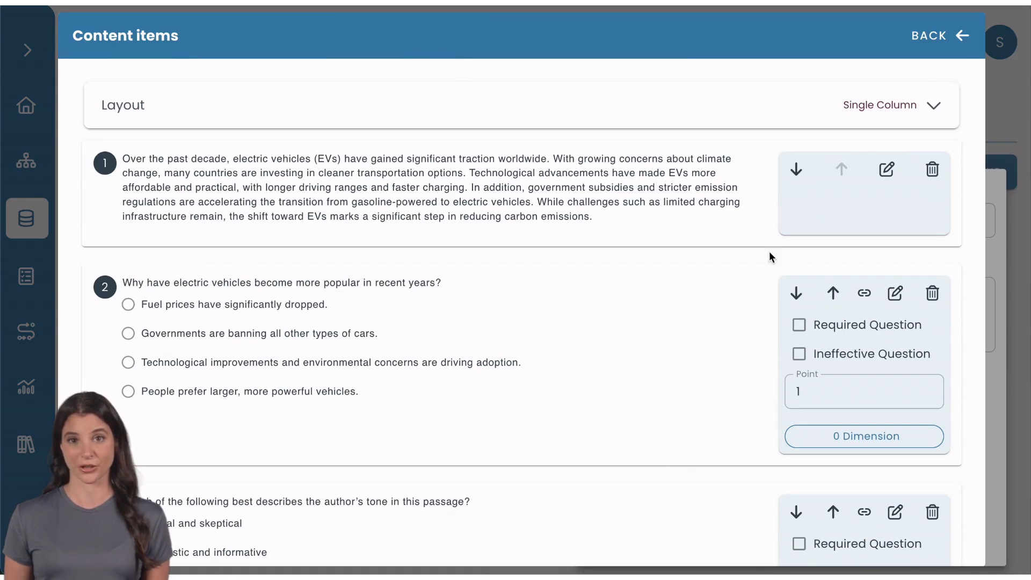
{"action": "left_click", "coordinate": [925, 42]}
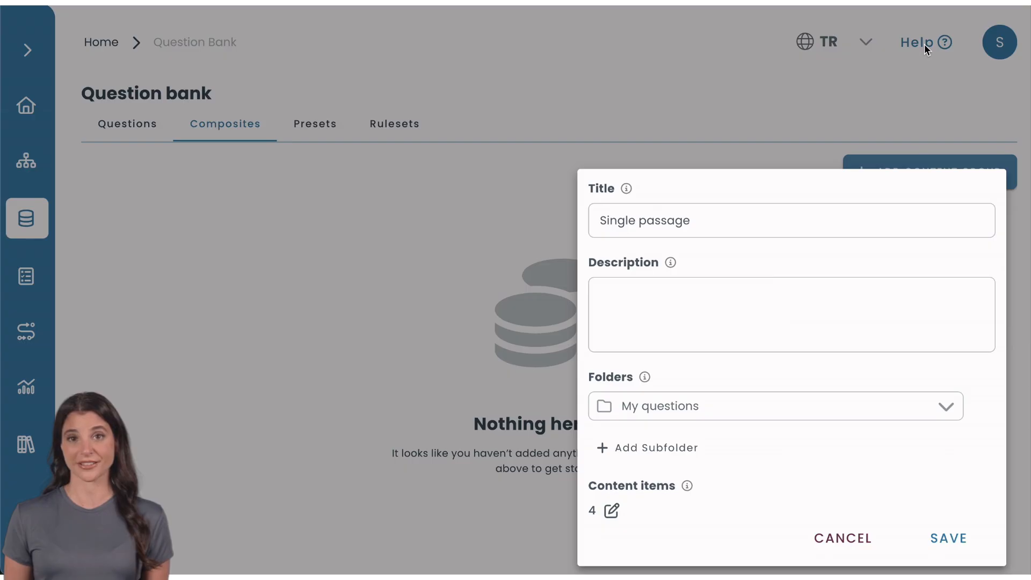
{"action": "left_click", "coordinate": [949, 540]}
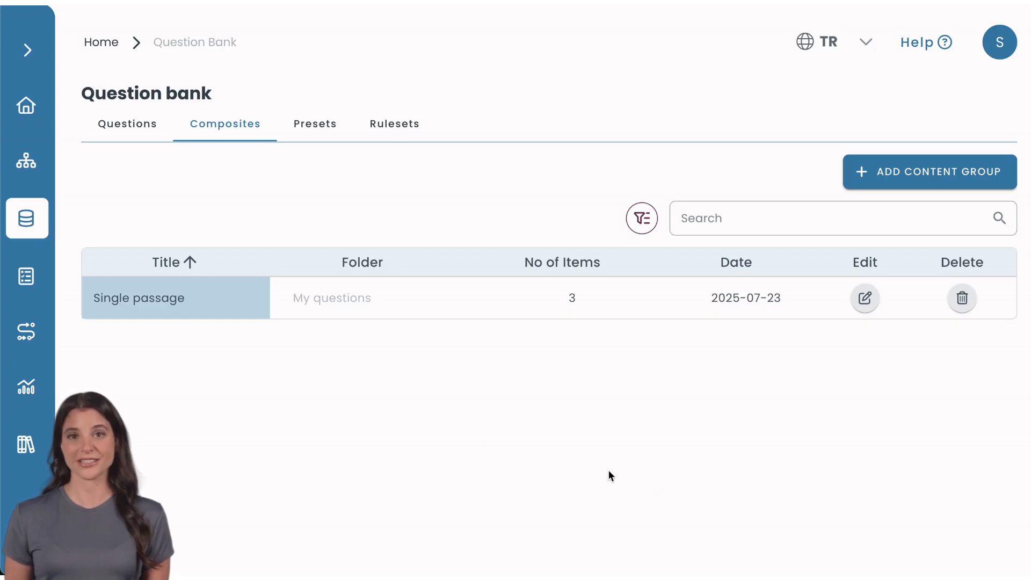
{"action": "left_click", "coordinate": [25, 276]}
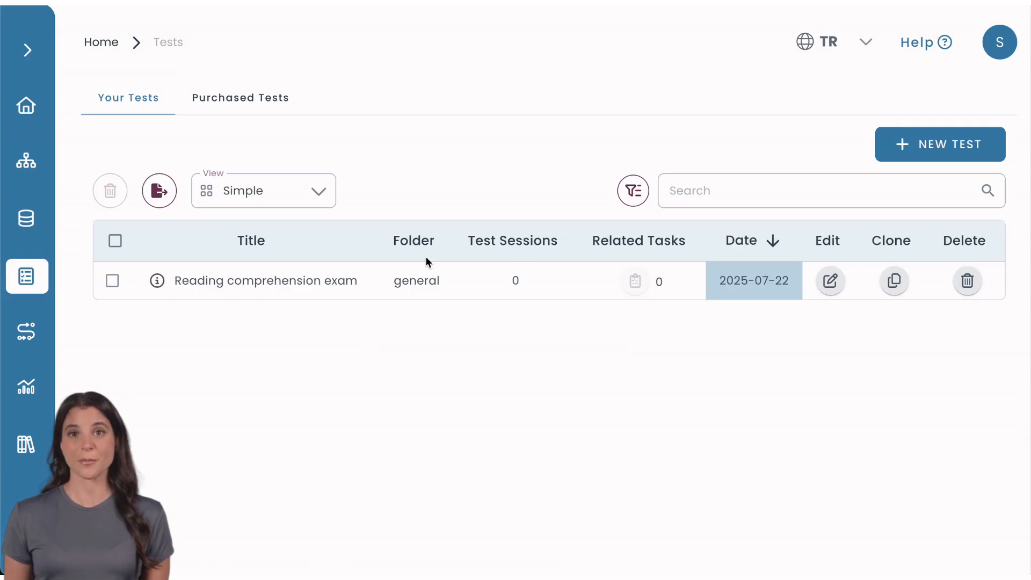
Open the Reading comprehension exam and add the Single passage content group to its Informative page
{"action": "left_click", "coordinate": [830, 280]}
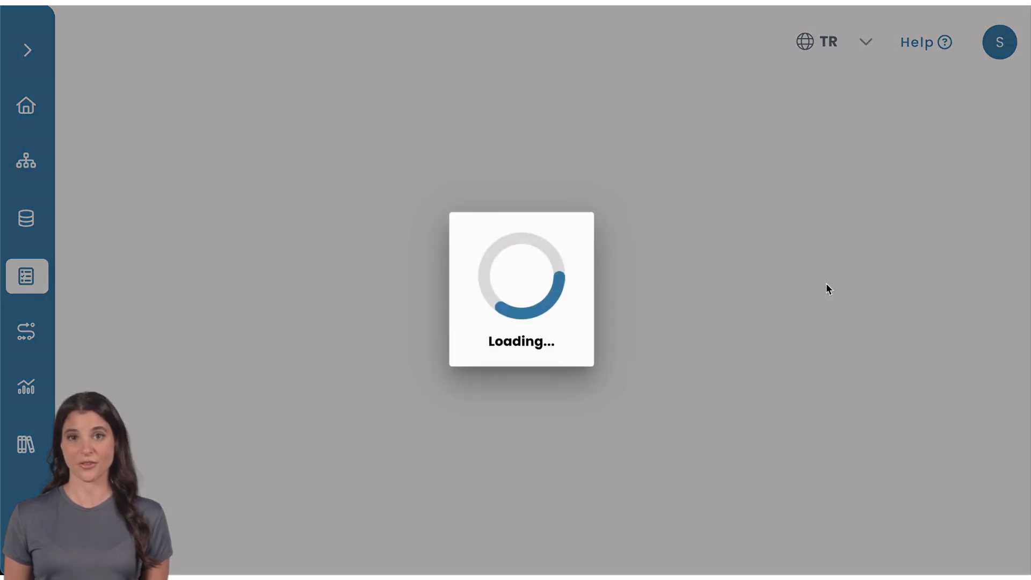
{"action": "left_click", "coordinate": [916, 204]}
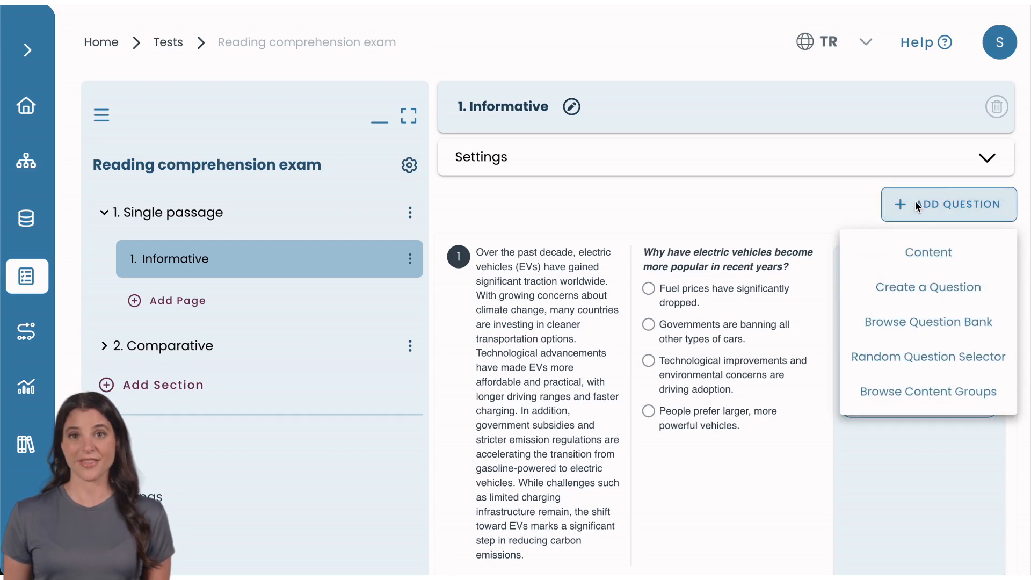
{"action": "left_click", "coordinate": [932, 390]}
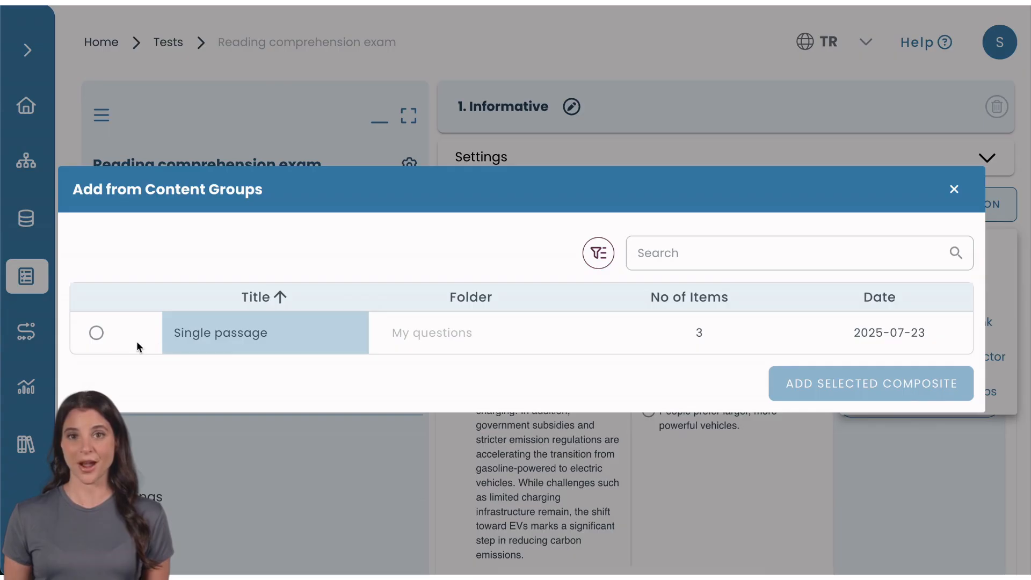
{"action": "left_click", "coordinate": [96, 333]}
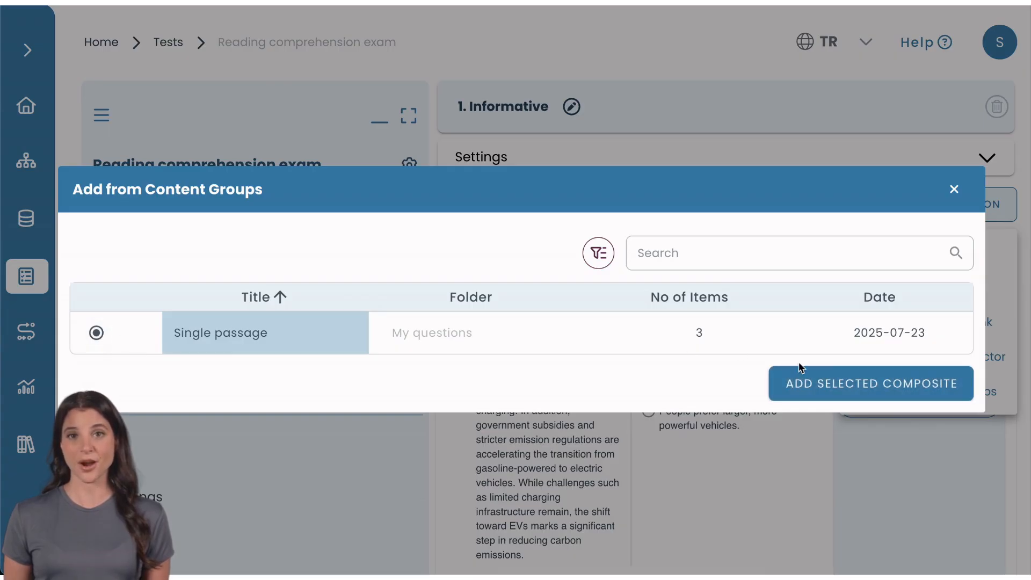
{"action": "left_click", "coordinate": [884, 392]}
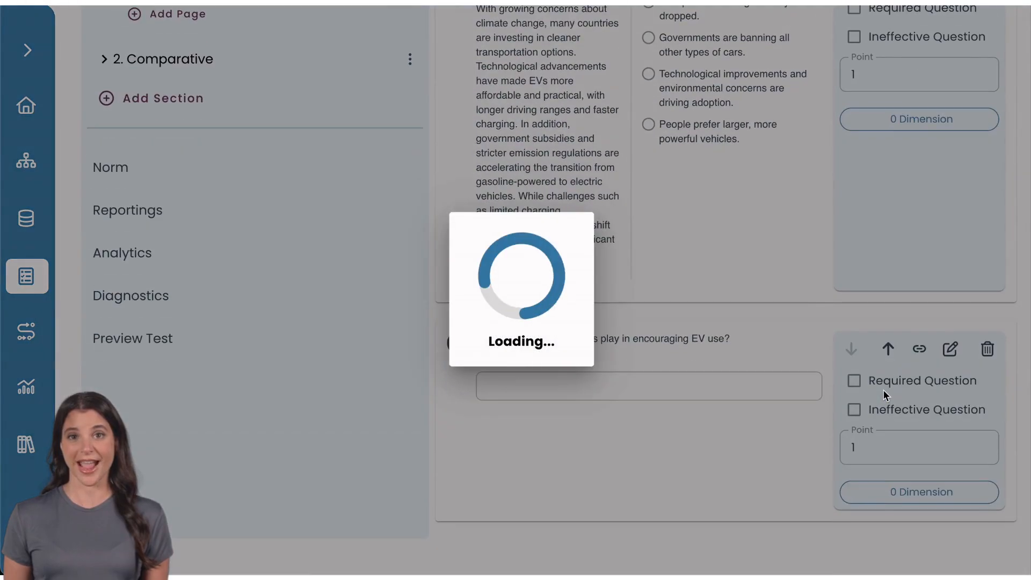
{"action": "scroll", "coordinate": [882, 389], "scroll_direction": "down", "scroll_amount": 3}
{"action": "scroll", "coordinate": [882, 388], "scroll_direction": "up", "scroll_amount": 1}
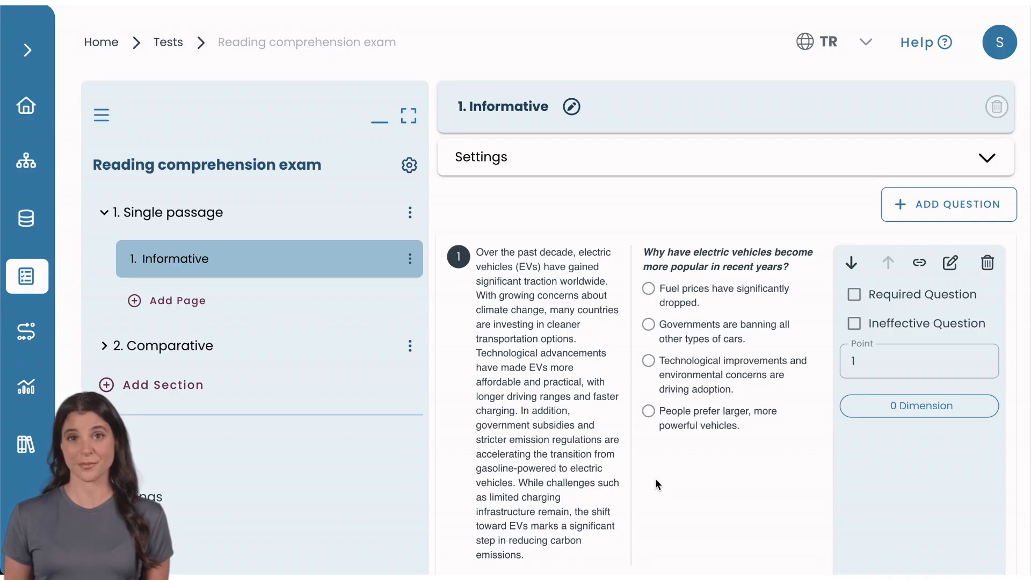
Set the exam's overall time limit to 40 minutes in its Features settings and save
{"action": "left_click", "coordinate": [414, 171]}
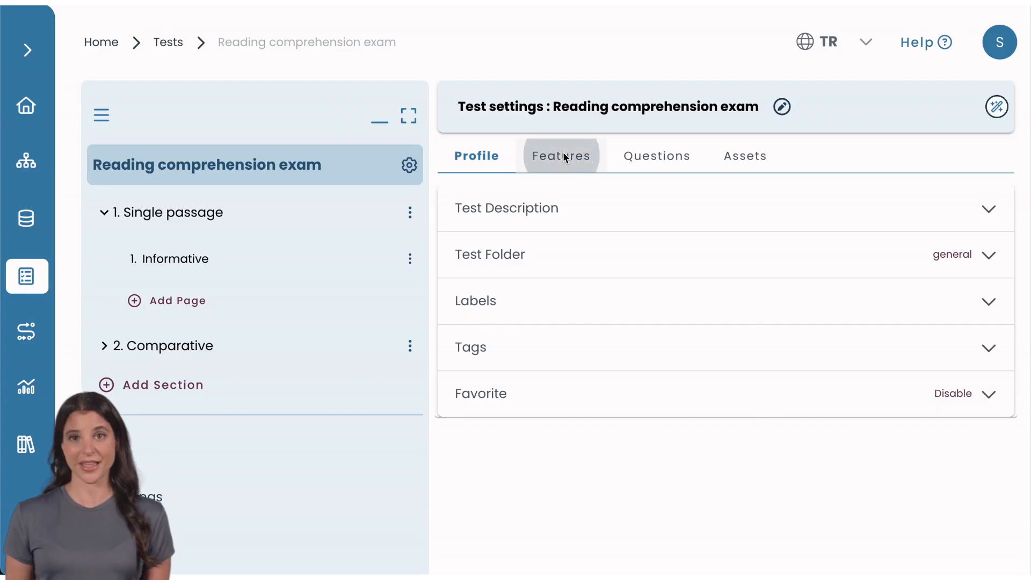
{"action": "left_click", "coordinate": [563, 152]}
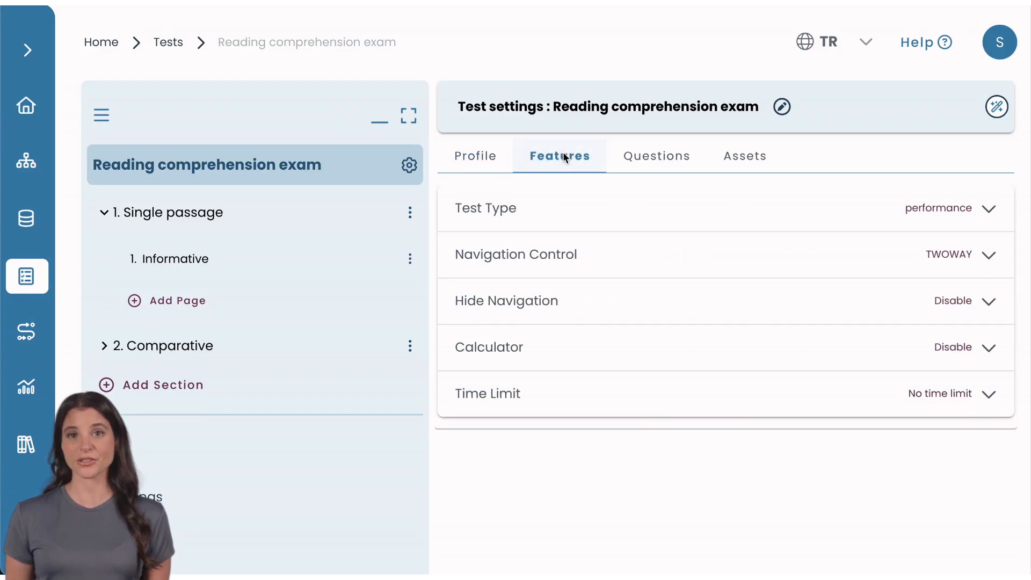
{"action": "left_click", "coordinate": [592, 395]}
{"action": "left_click", "coordinate": [543, 481]}
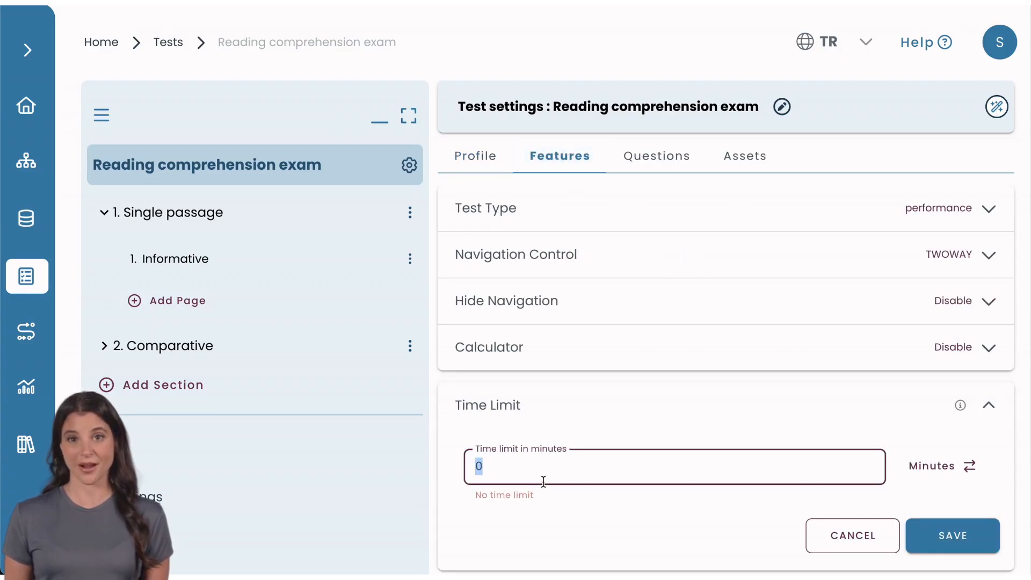
{"action": "type", "text": "40"}
{"action": "left_click", "coordinate": [937, 548]}
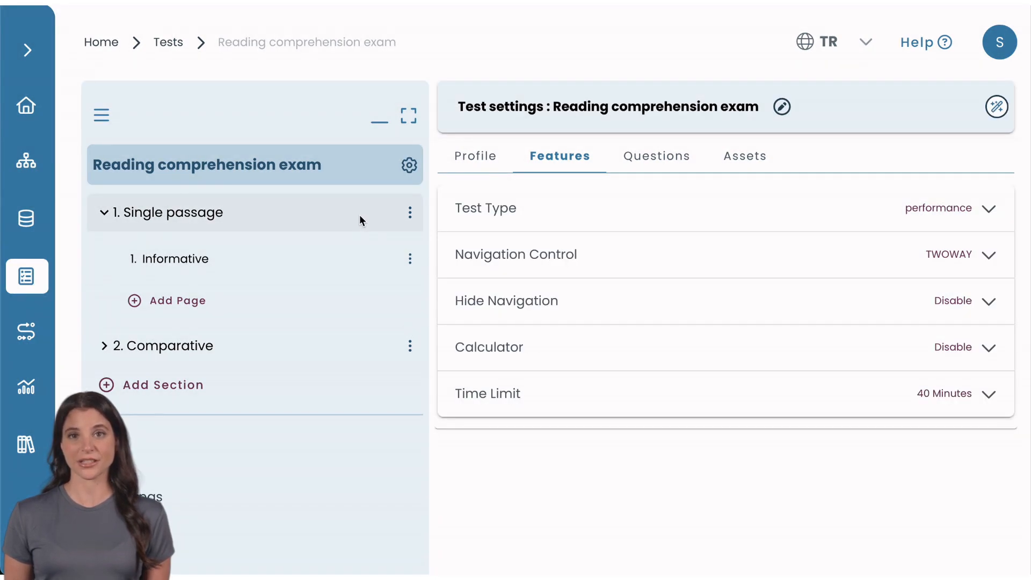
Give the Single passage section a 20-minute time limit and save
{"action": "left_click", "coordinate": [359, 214]}
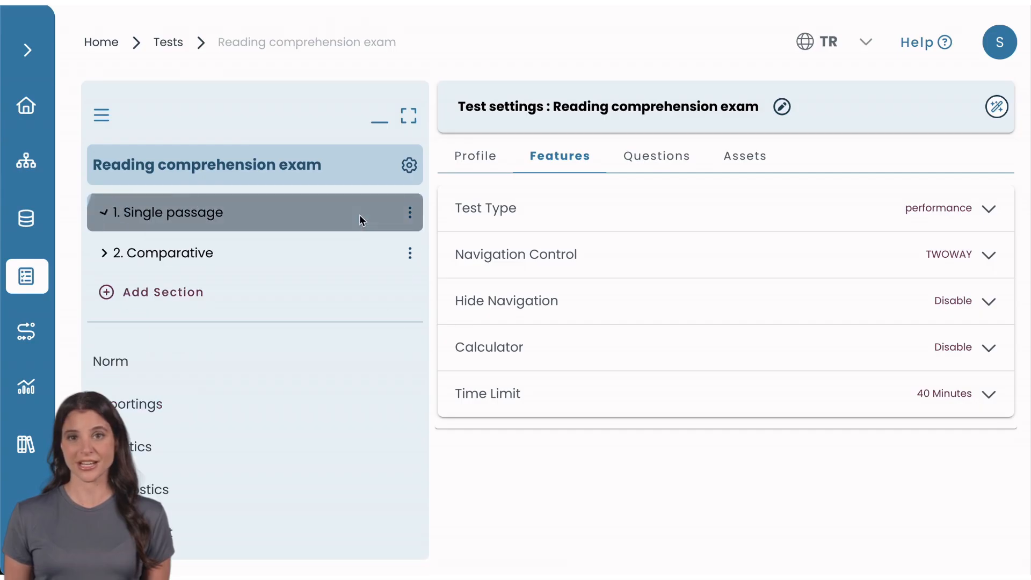
{"action": "left_click", "coordinate": [359, 214]}
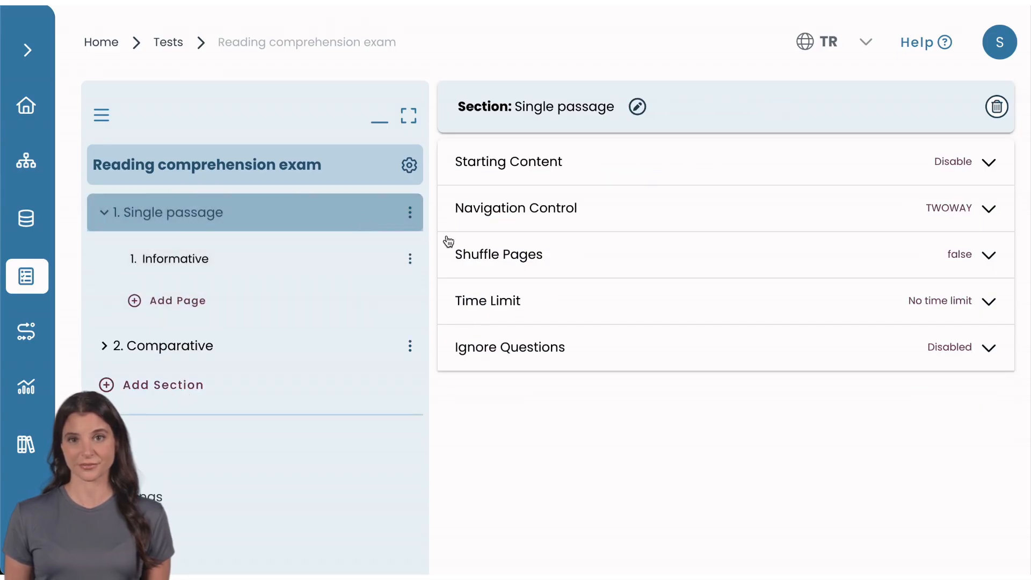
{"action": "left_click", "coordinate": [499, 304]}
{"action": "left_click", "coordinate": [507, 374]}
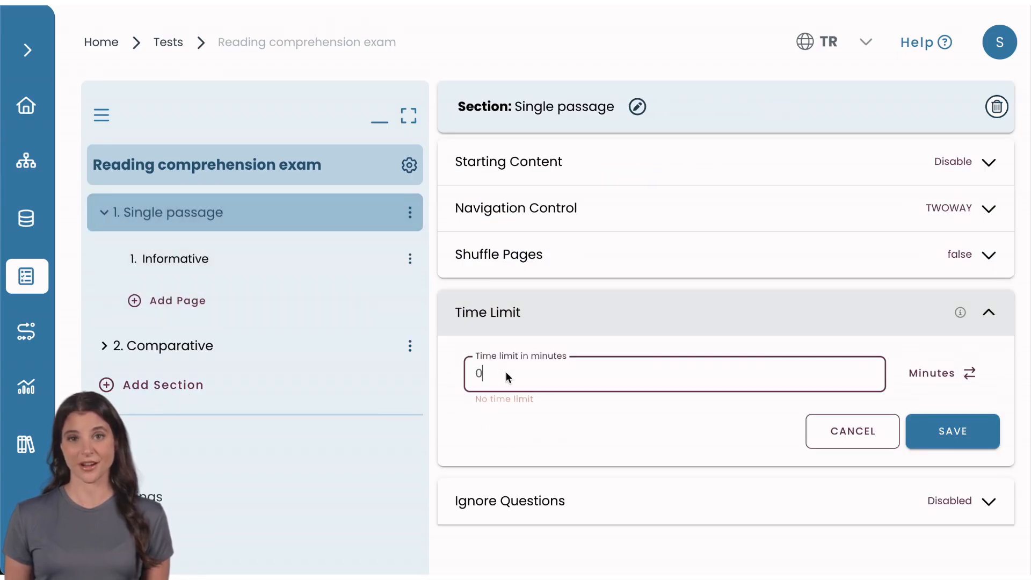
{"action": "type", "text": "20"}
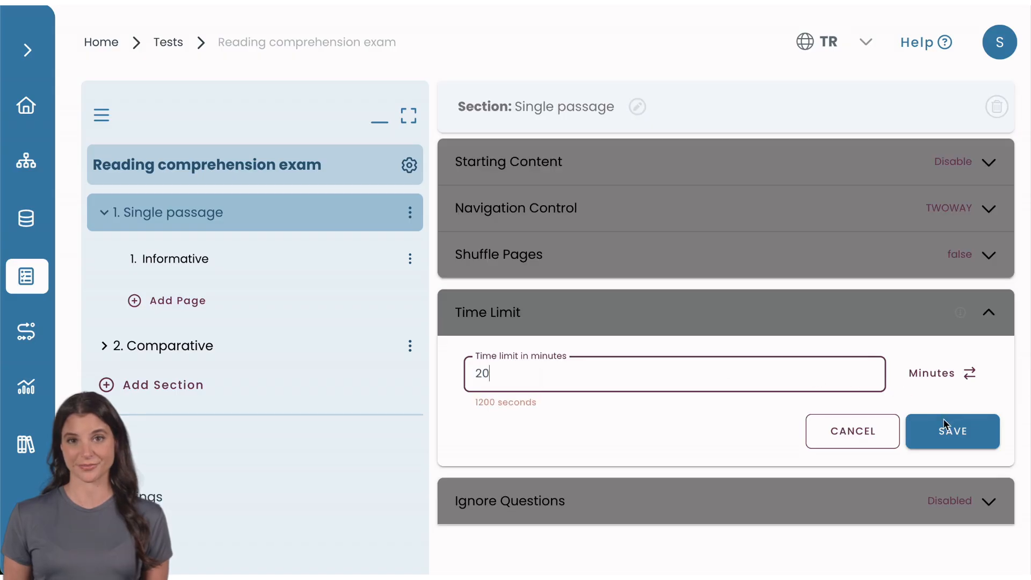
{"action": "left_click", "coordinate": [947, 431]}
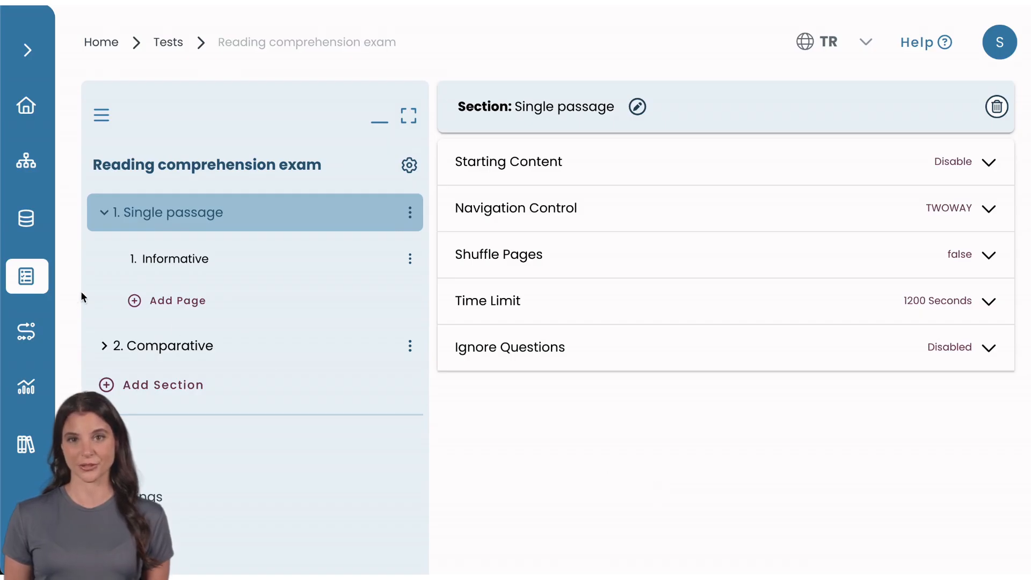
Start a new task, keeping Real Usage and Self-Registration as the candidate type
{"action": "left_click", "coordinate": [31, 330]}
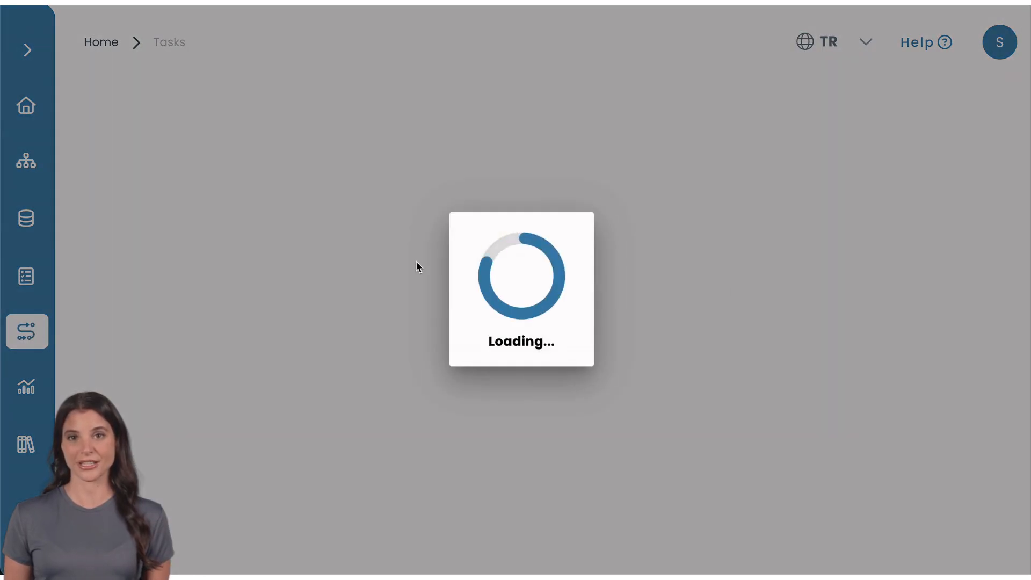
{"action": "left_click", "coordinate": [944, 215]}
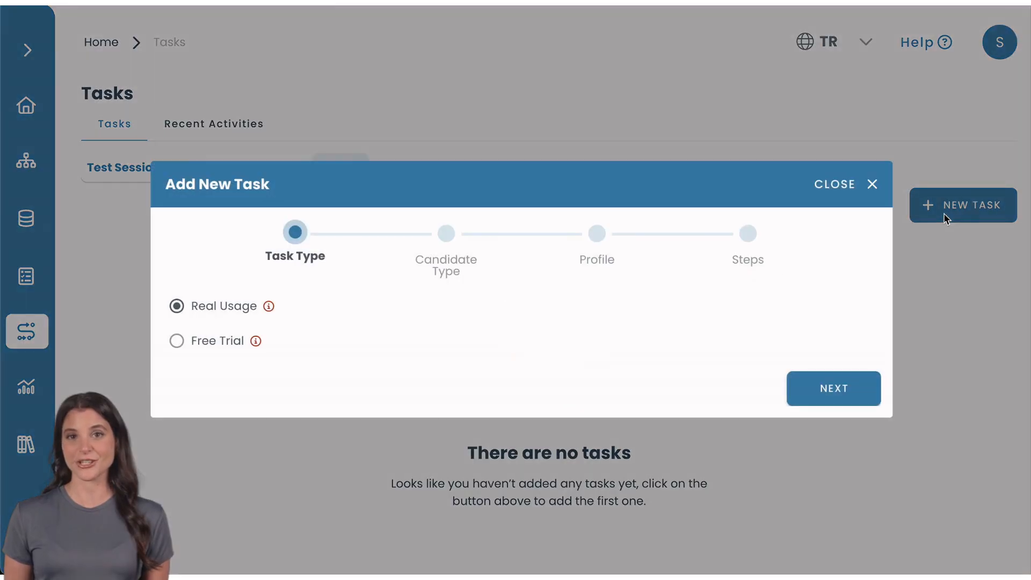
{"action": "left_click", "coordinate": [834, 400]}
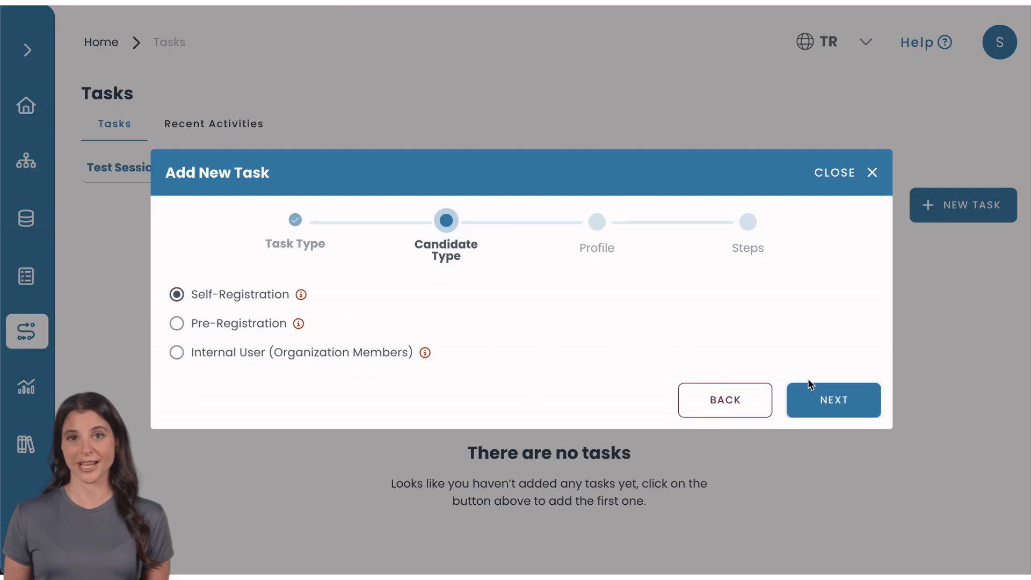
{"action": "left_click", "coordinate": [824, 397]}
Title the task 'Reading comprehension exam' in folder 'reading' for Certification, then list available tests
{"action": "left_click", "coordinate": [595, 262]}
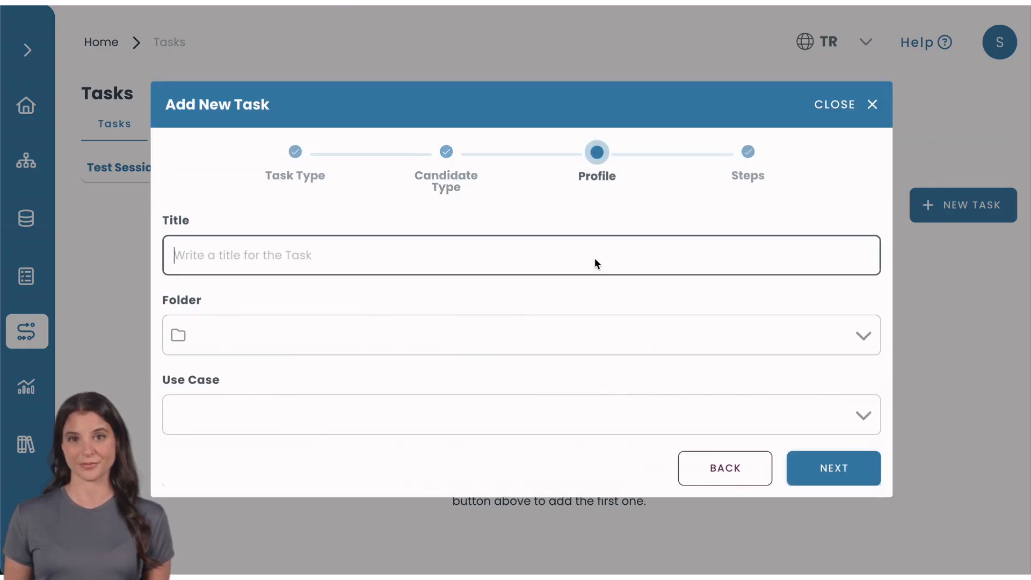
{"action": "left_click", "coordinate": [582, 340]}
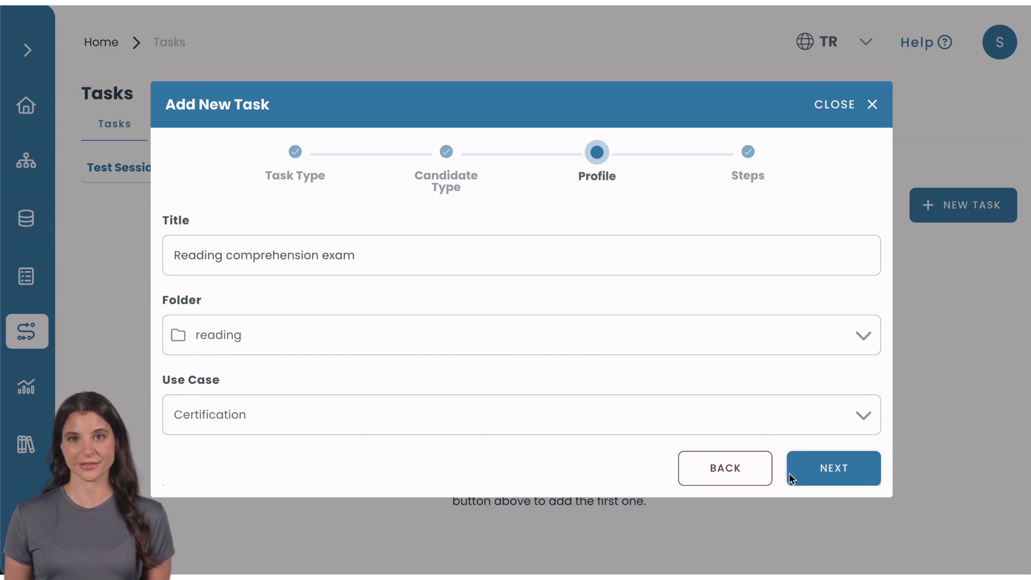
{"action": "left_click", "coordinate": [820, 477]}
{"action": "left_click", "coordinate": [824, 164]}
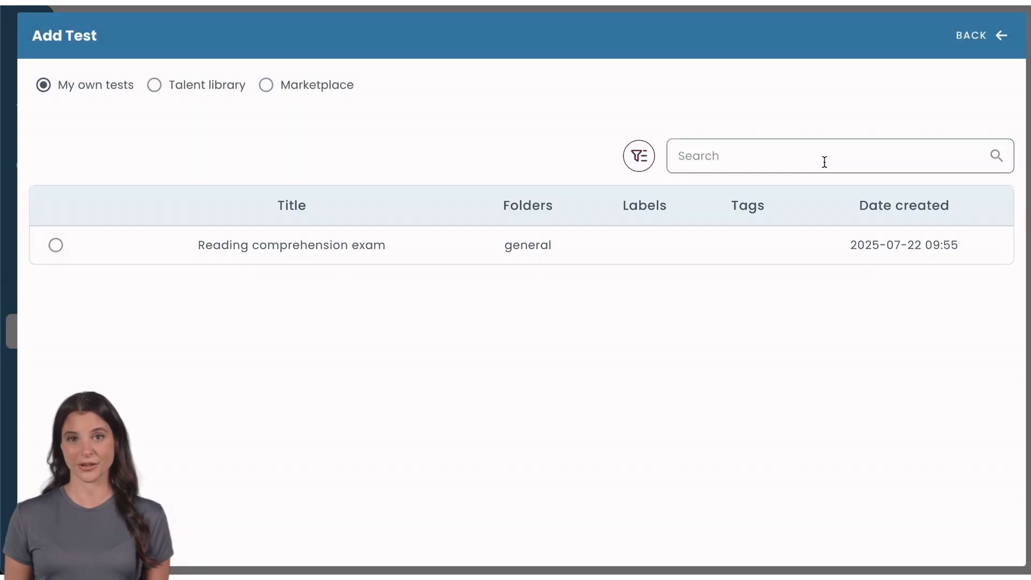
Choose the Reading comprehension exam with photo webcam recording and AI cheating detection
{"action": "left_click", "coordinate": [56, 245]}
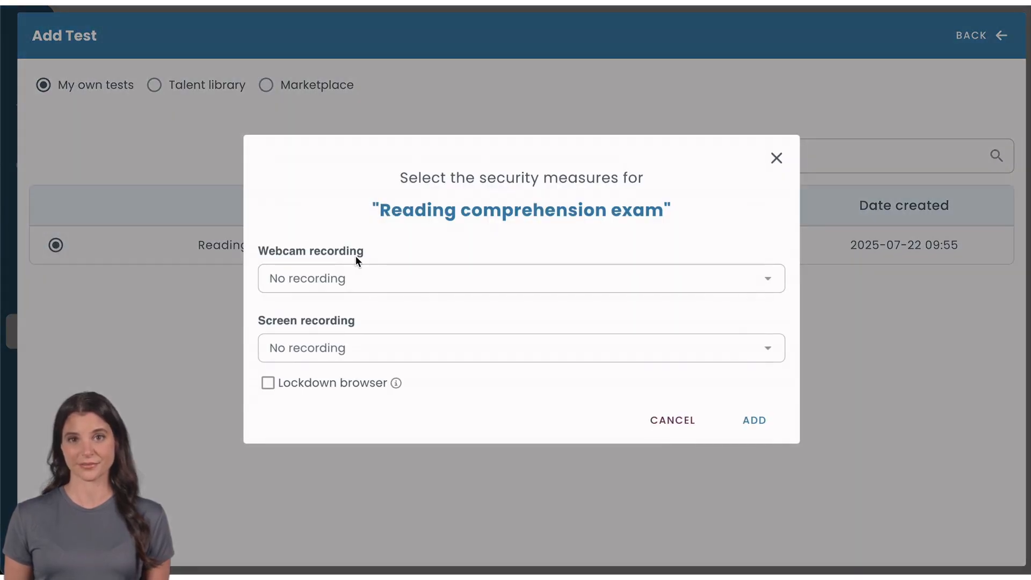
{"action": "left_click", "coordinate": [363, 275]}
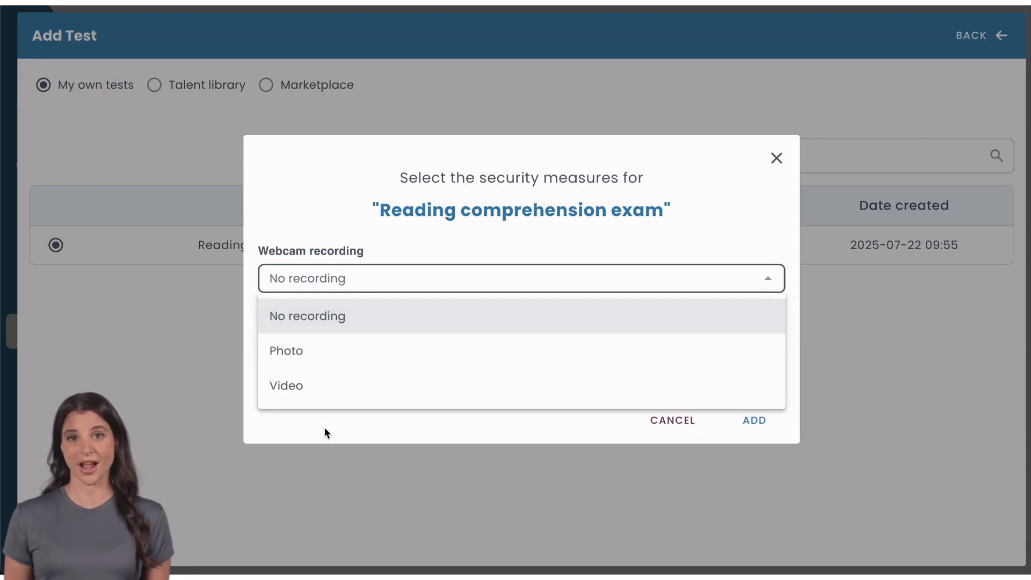
{"action": "left_click", "coordinate": [318, 353]}
{"action": "left_click", "coordinate": [267, 296]}
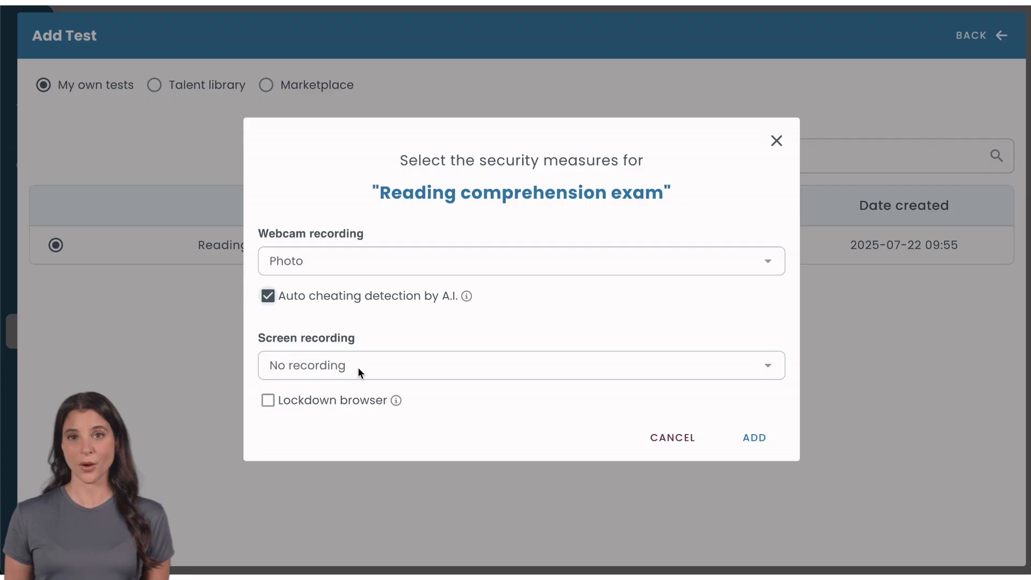
Add screenshot capture and lockdown browser, add the exam, and save the task
{"action": "left_click", "coordinate": [360, 370]}
{"action": "left_click", "coordinate": [356, 437]}
{"action": "left_click", "coordinate": [271, 396]}
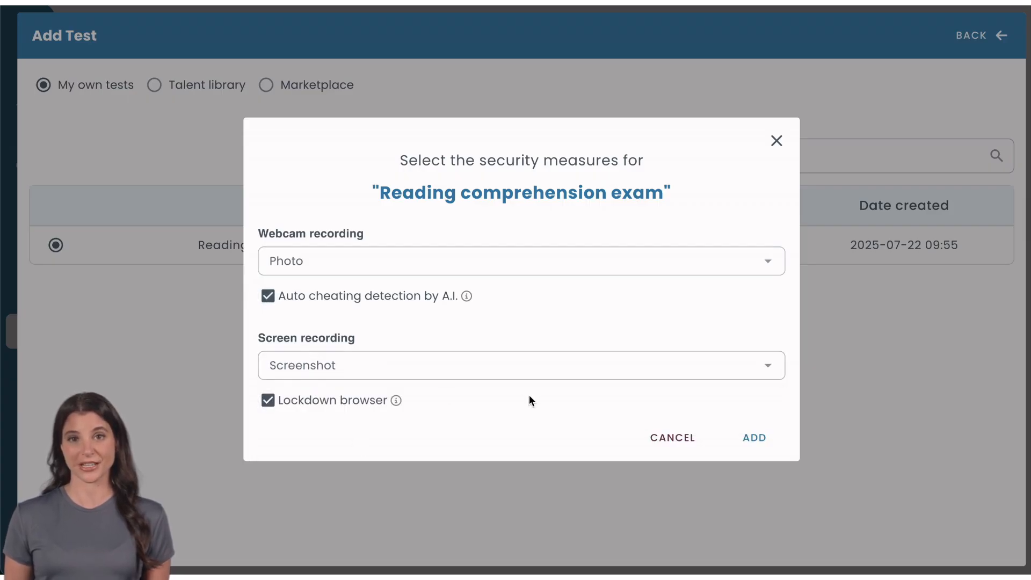
{"action": "left_click", "coordinate": [753, 443]}
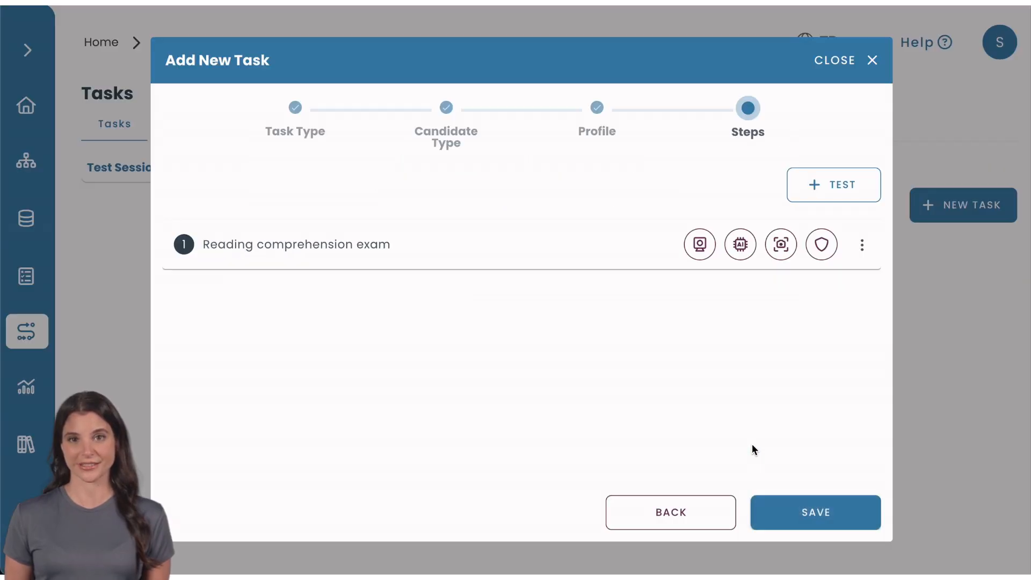
{"action": "left_click", "coordinate": [804, 511]}
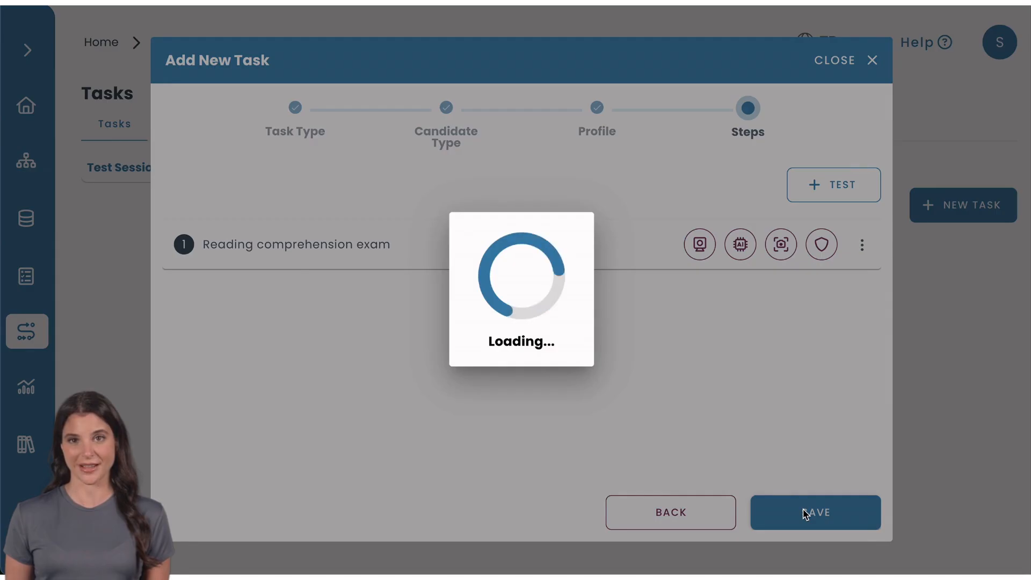